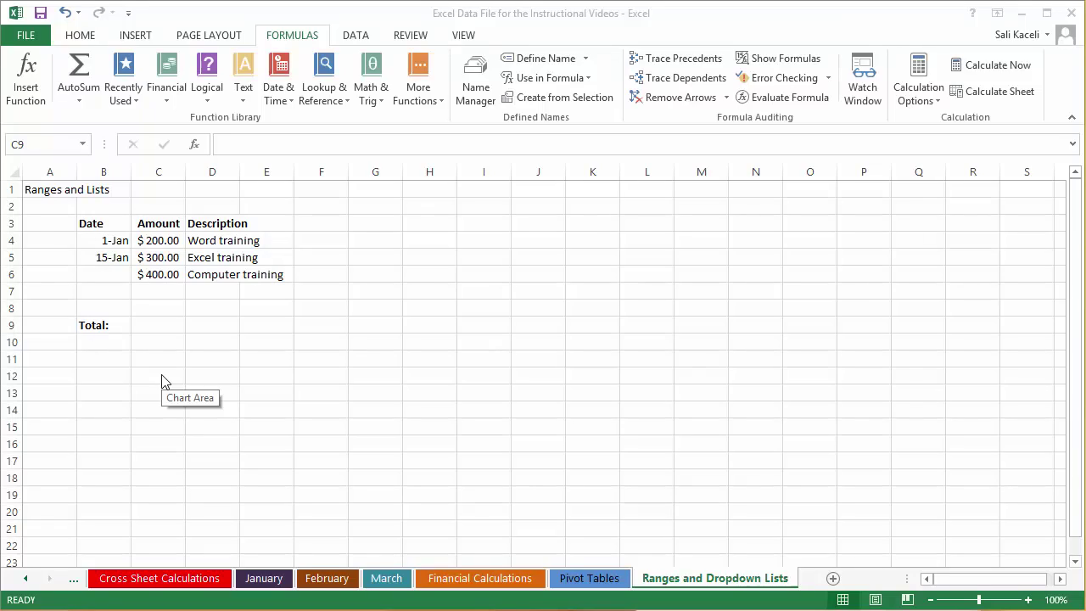
Enter the bold title January Expenses in cell B2 above the expense table.
click(154, 326)
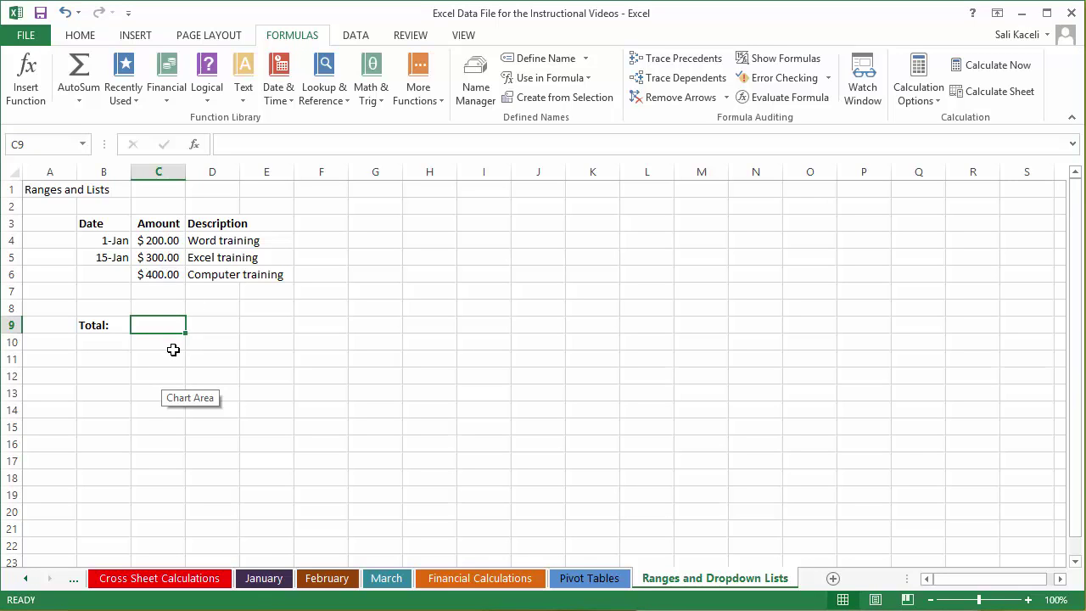
click(106, 208)
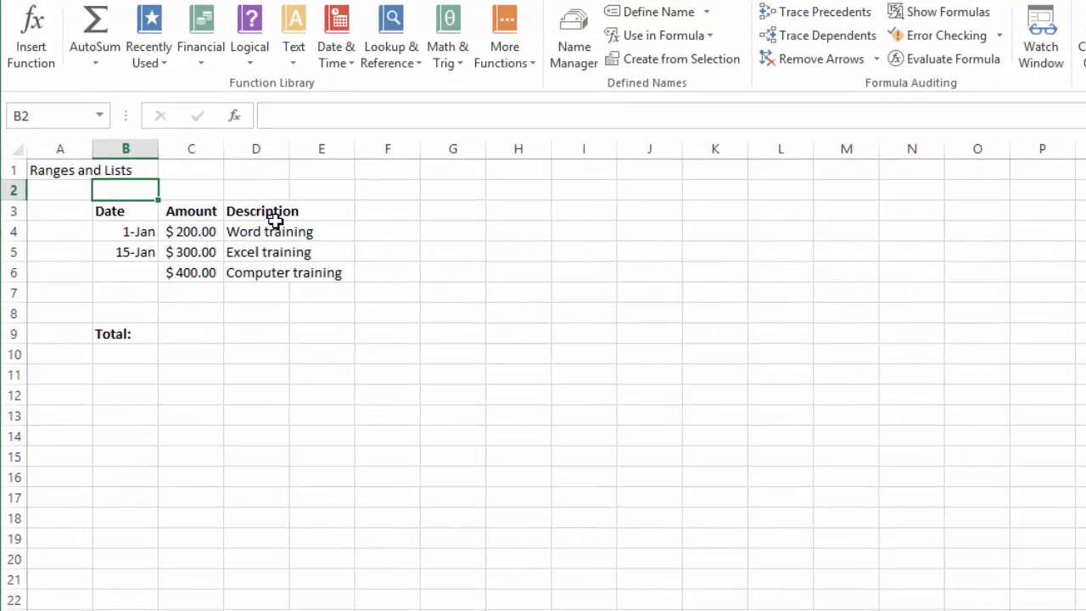
text(January Expenses)
Total the January amounts in cell C9 with a SUM formula over C4:C8.
click(216, 333)
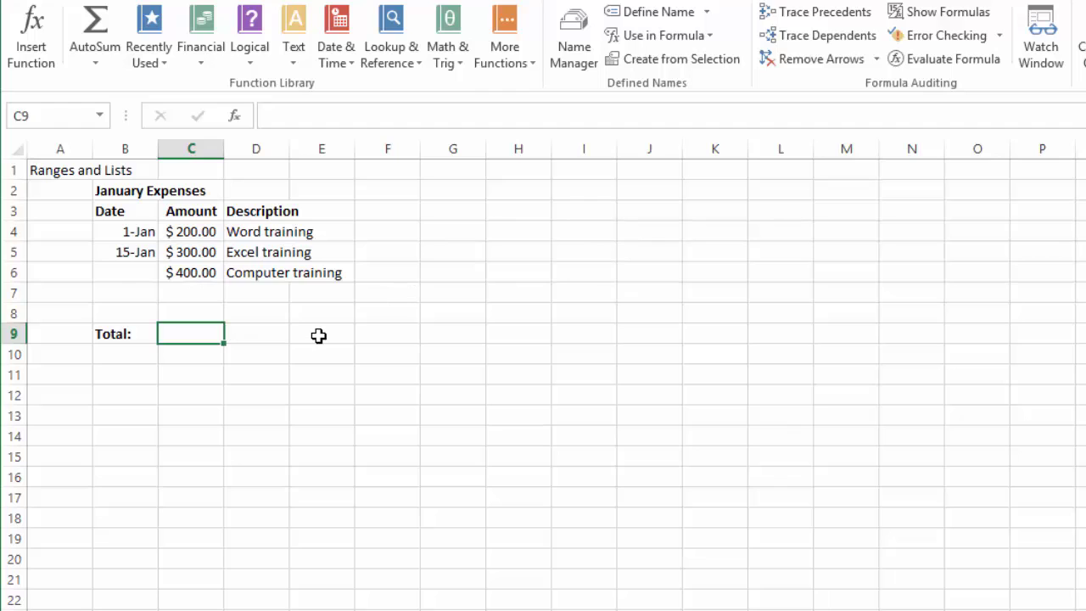
text(=sum)
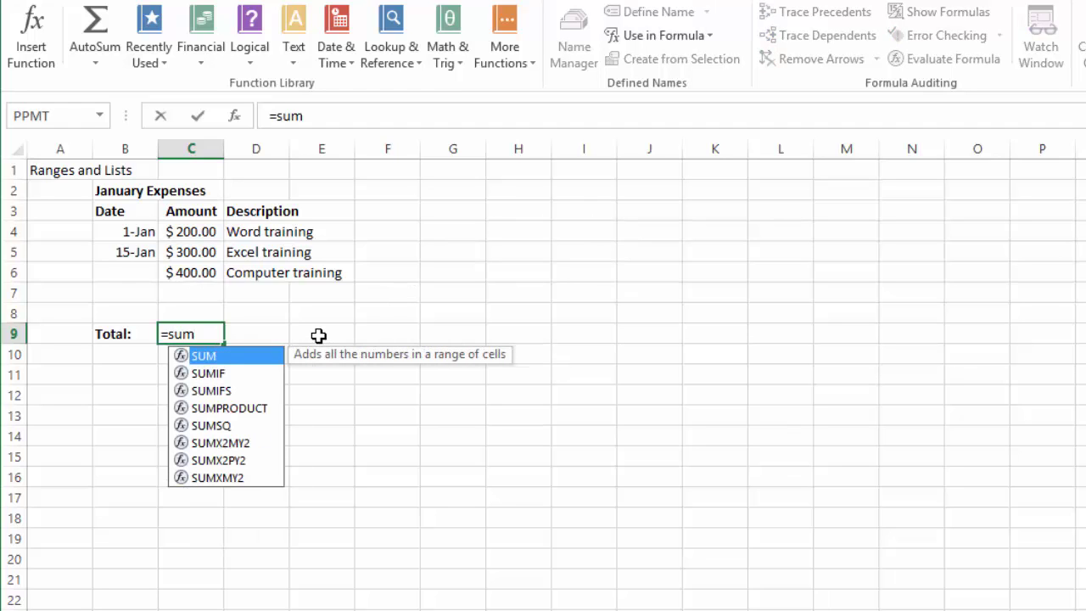
text(()
drag(202, 225, 209, 313)
key(Return)
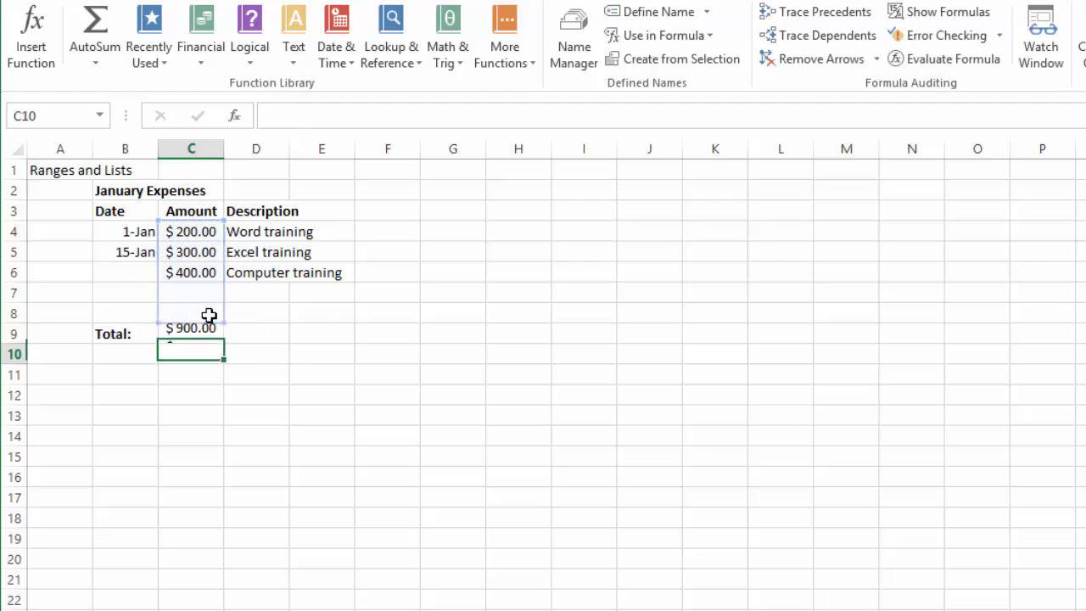
key(Up)
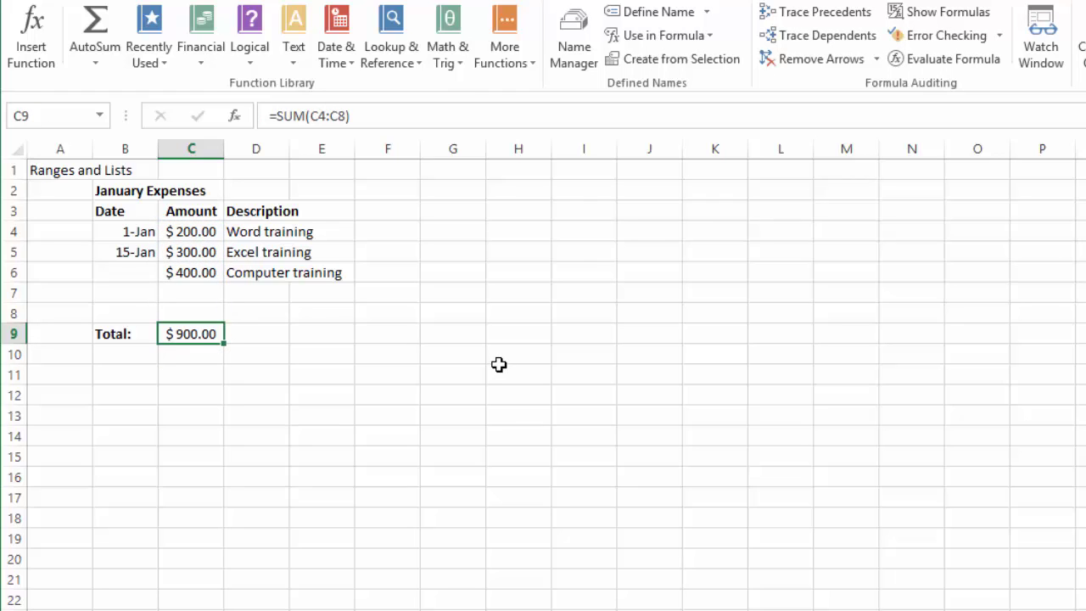
click(514, 338)
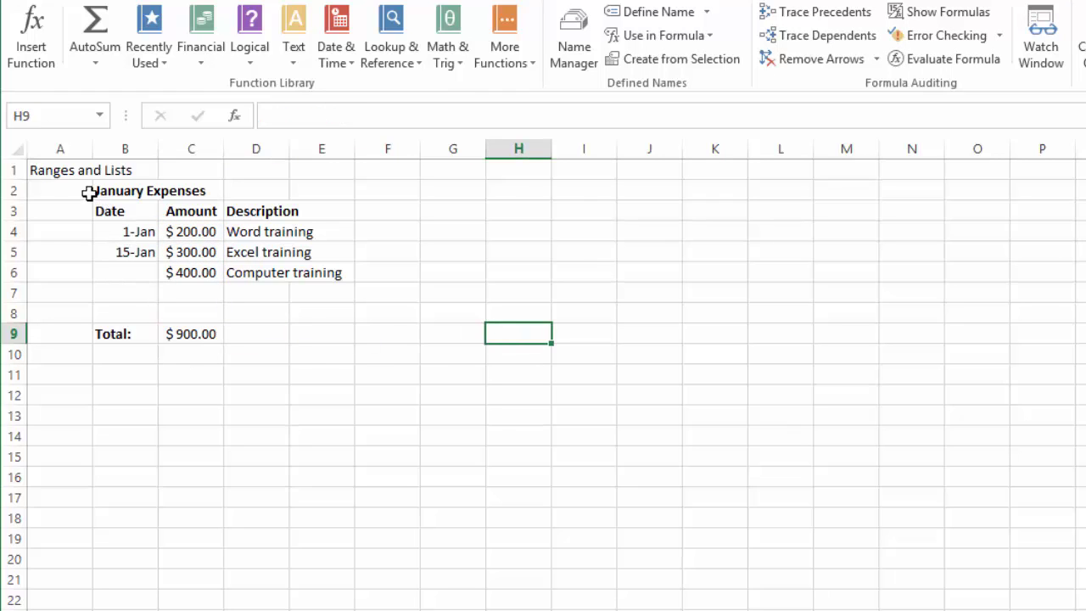
Copy the January table B2:E9 to cell B13 and change the copy's title to Feb. Expenses.
drag(88, 193, 323, 335)
key(ctrl+c)
click(124, 415)
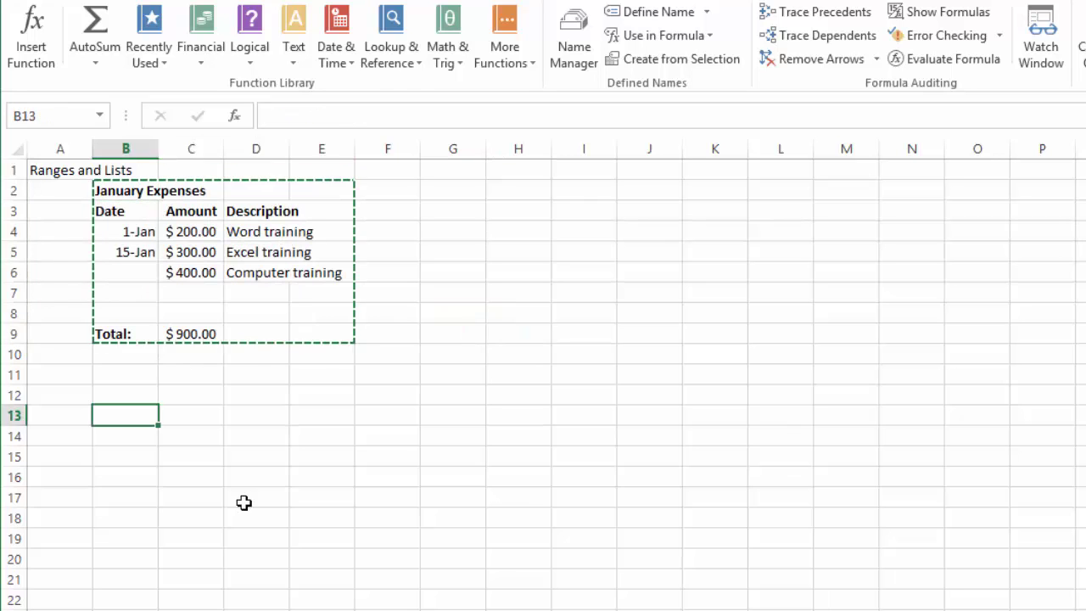
key(ctrl+v)
click(586, 415)
click(126, 418)
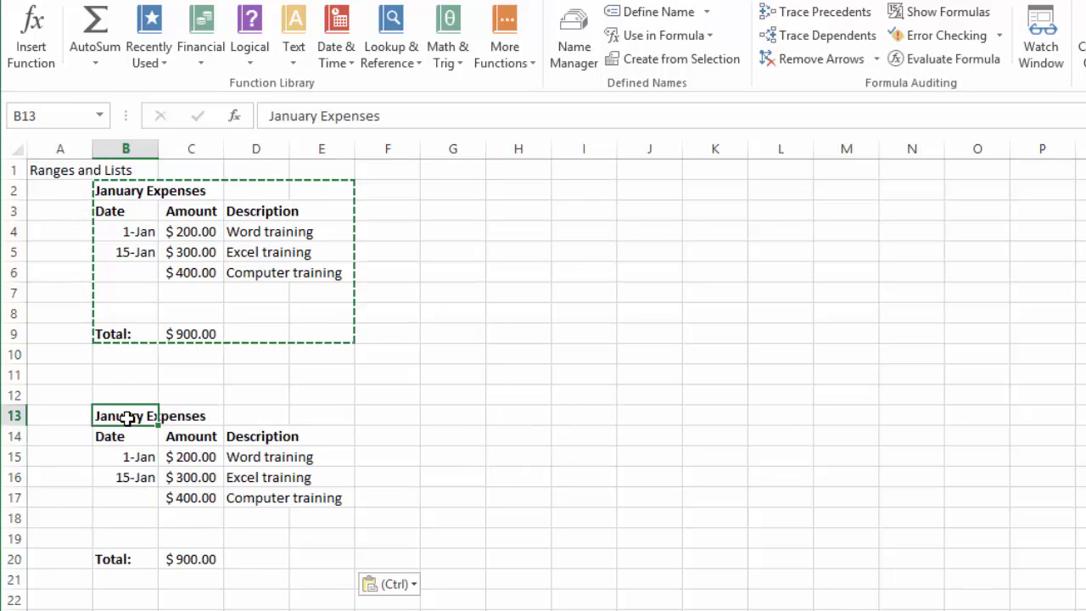
double_click(303, 115)
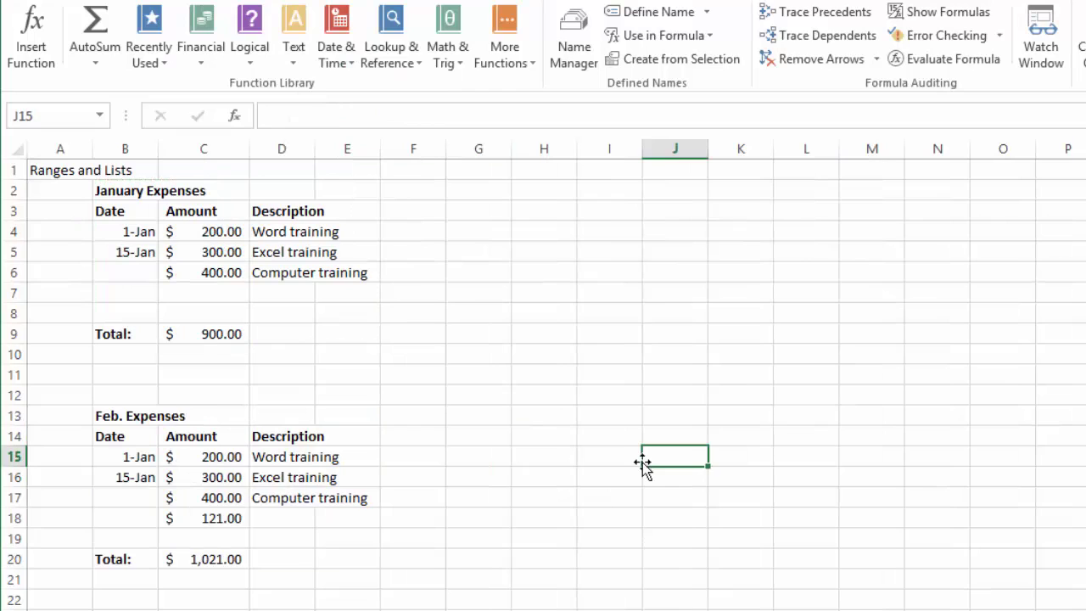
Enter the heading Annual Summary in cell J3.
click(547, 208)
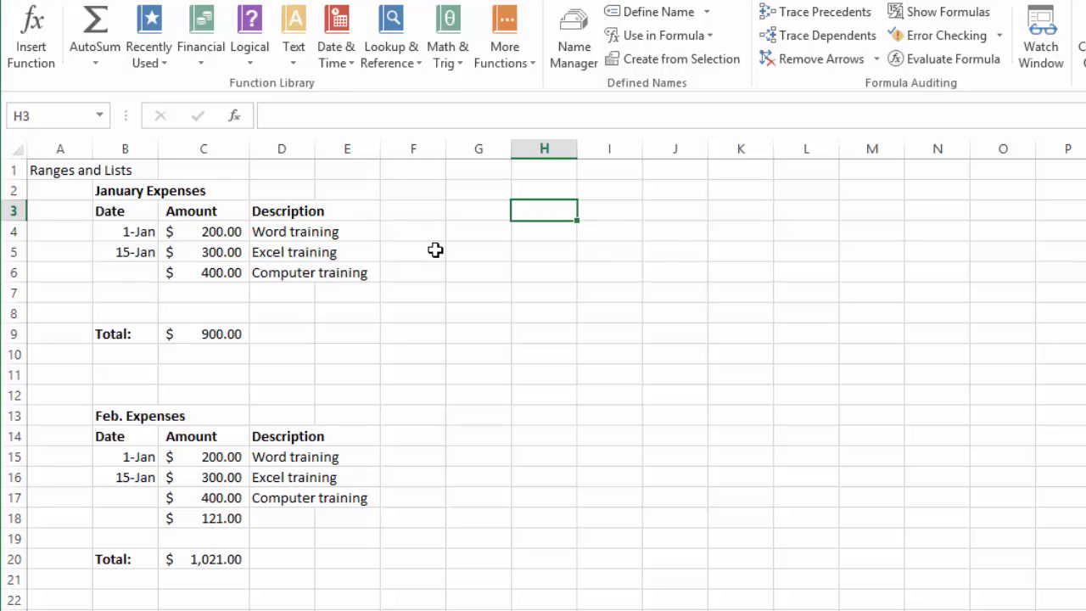
click(678, 217)
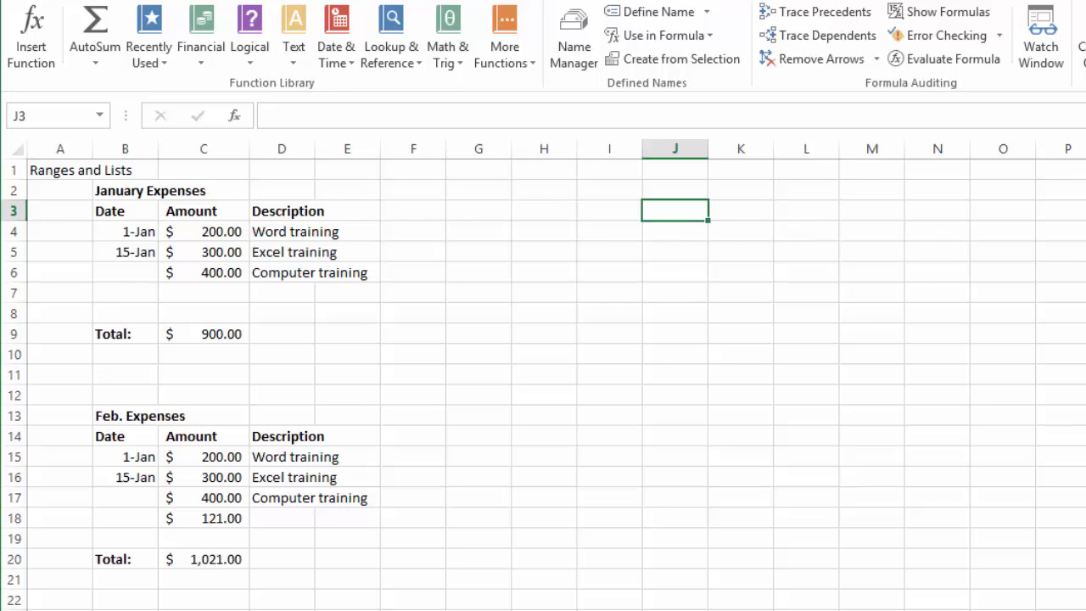
text(Re)
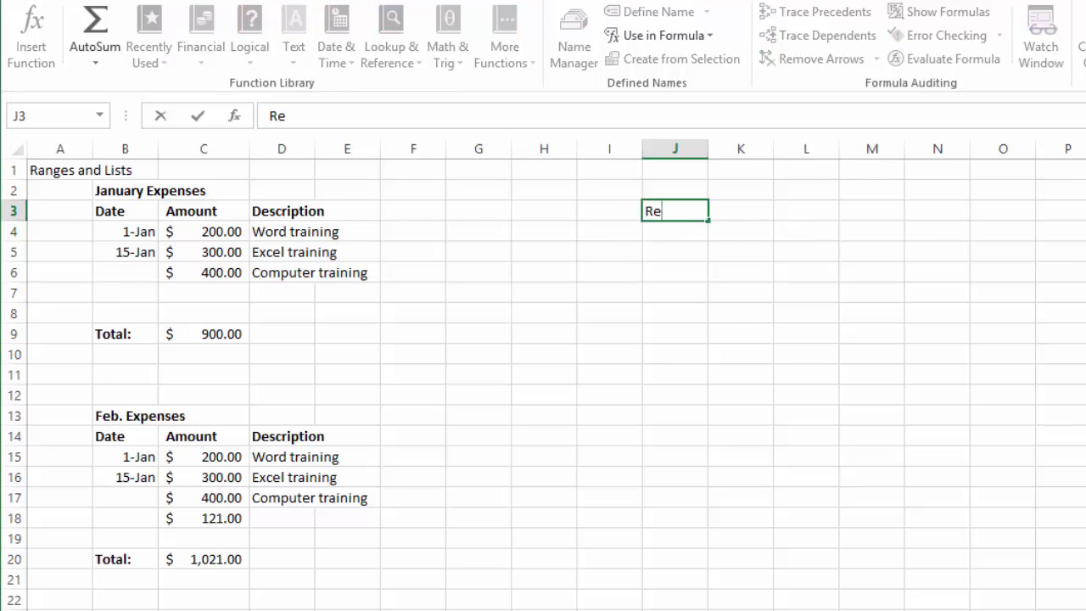
key(BackSpace)
key(BackSpace)
text(Annual Summary)
key(Return)
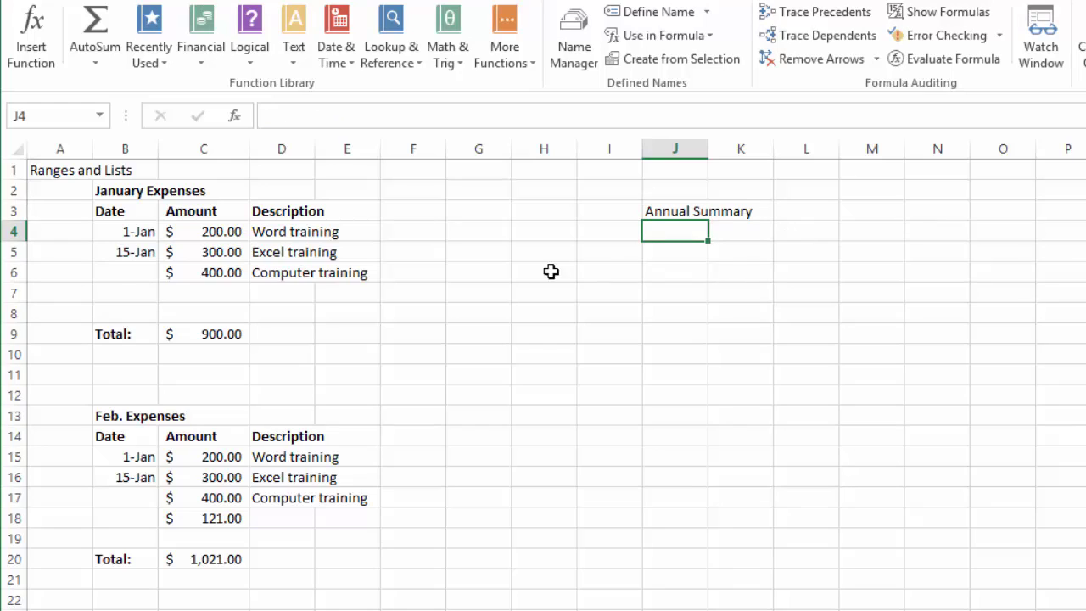
Enter the row labels January, Feb and Total in cells J5 to J7 under the Annual Summary heading.
click(680, 253)
text(January)
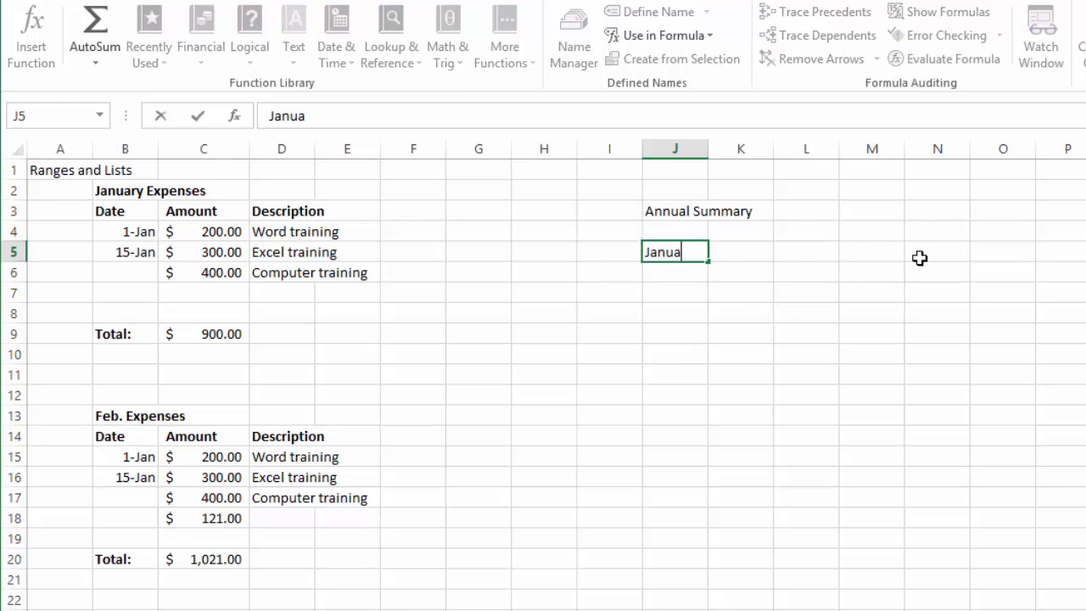
key(Return)
text(Feb)
key(Return)
text(Total)
Try referencing the January total C9 from summary cell K5, and clear the cell again.
click(753, 257)
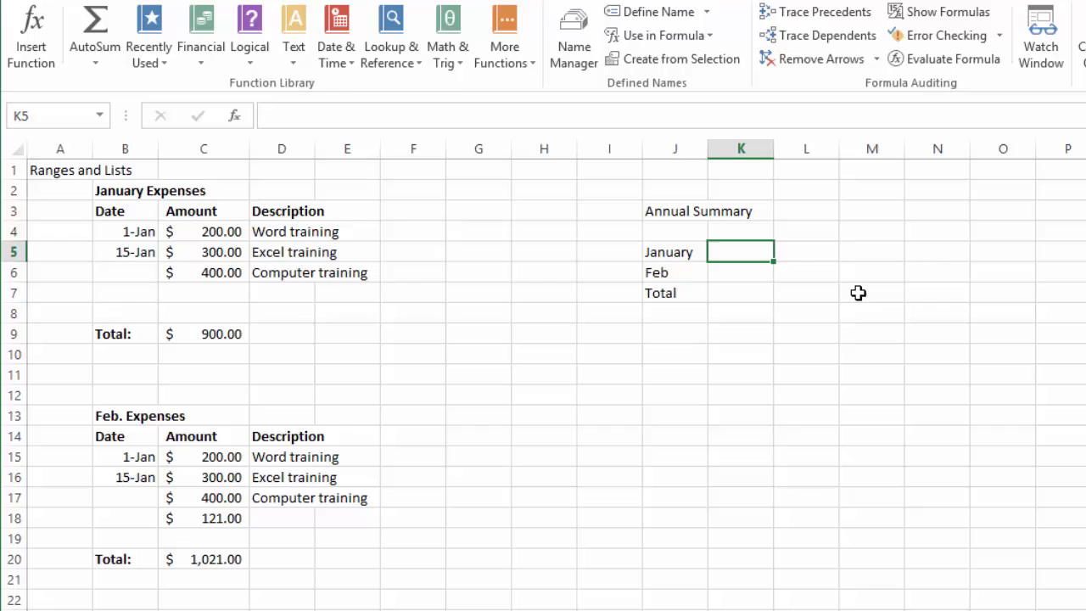
text(=)
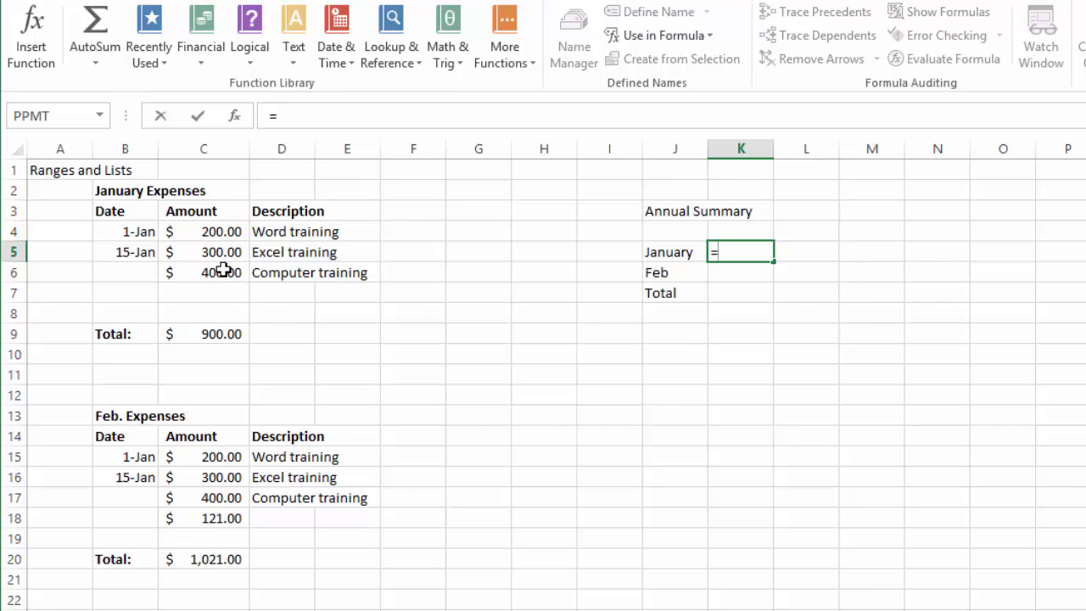
click(218, 335)
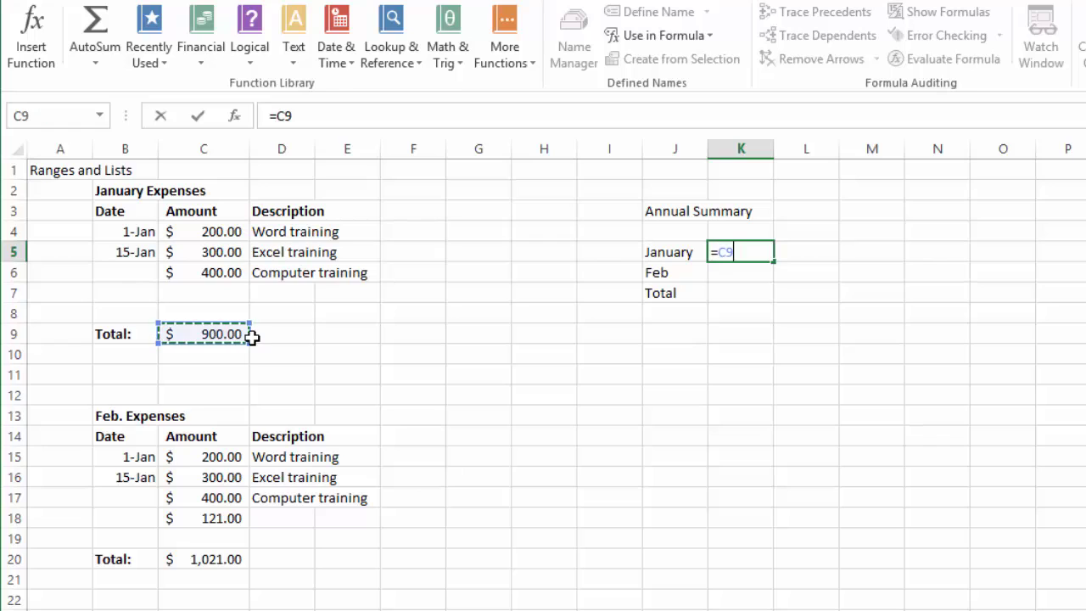
key(Return)
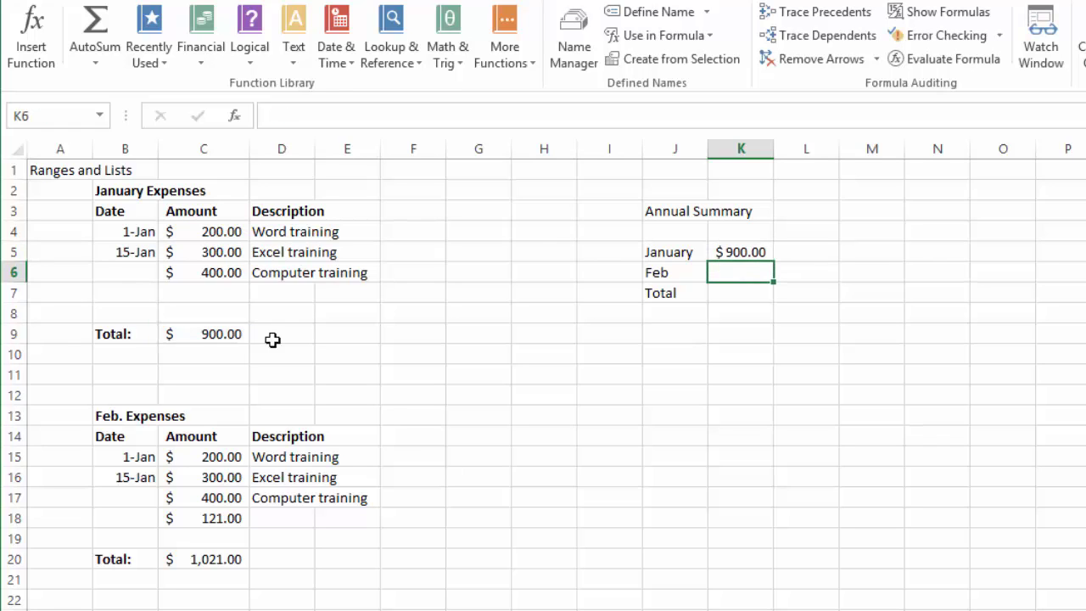
click(748, 250)
key(BackSpace)
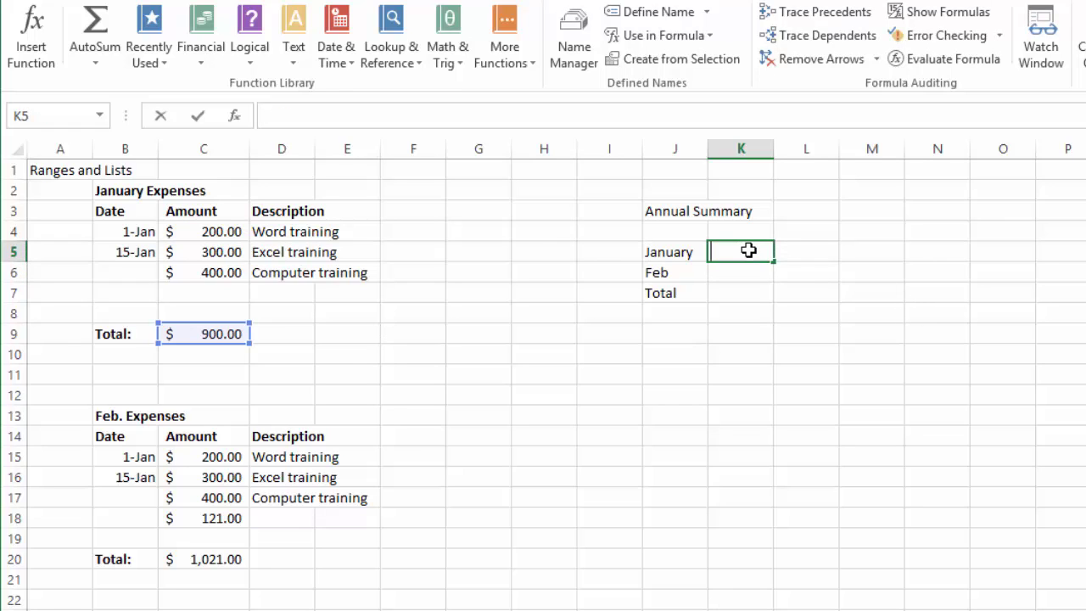
click(767, 307)
Try totalling the January amounts C4:C8 directly in summary cell K5 with a SUM formula.
click(748, 250)
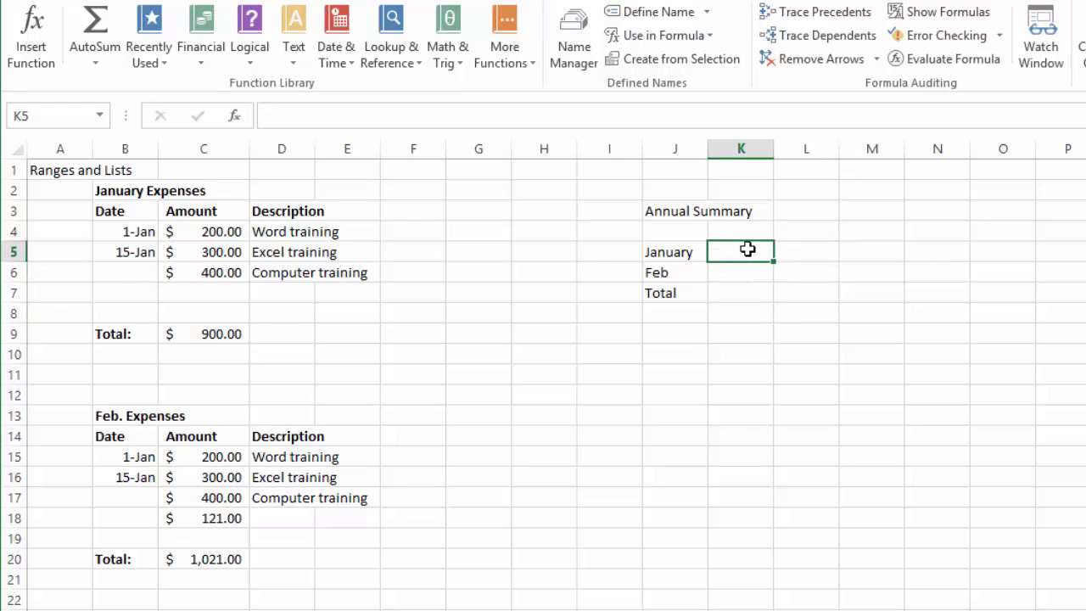
text(=)
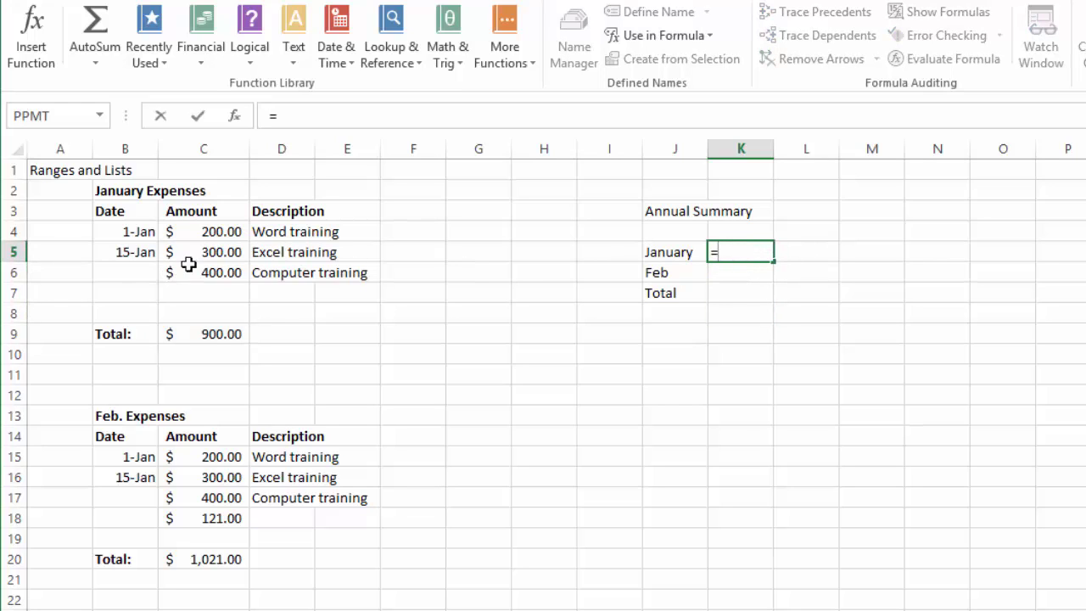
mouse_move(212, 230)
mouse_down()
mouse_move(228, 293)
mouse_move(216, 232)
mouse_up()
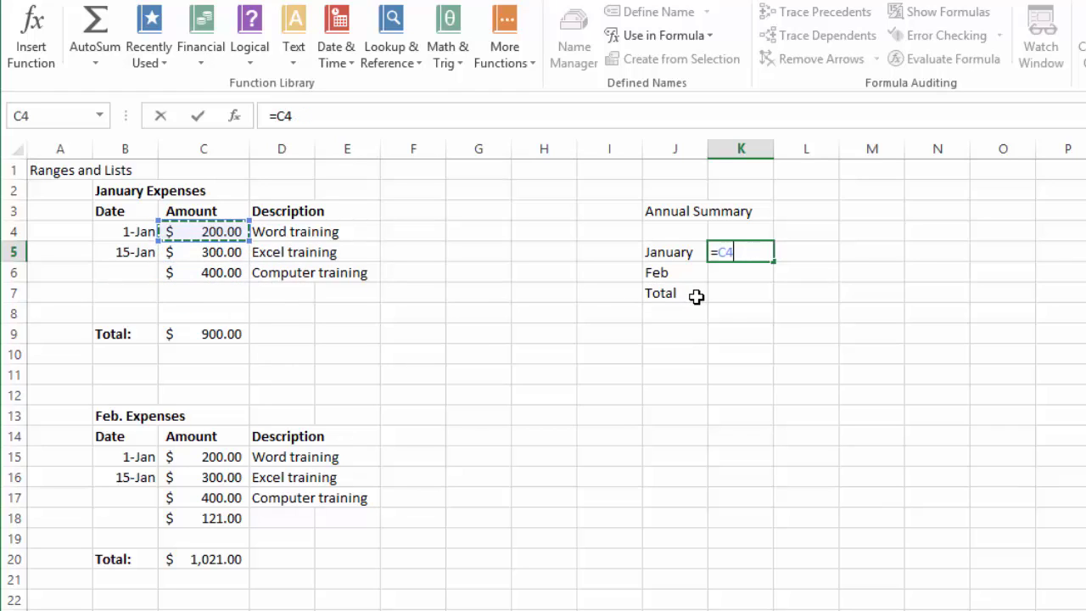
key(BackSpace)
key(BackSpace)
text(sum)
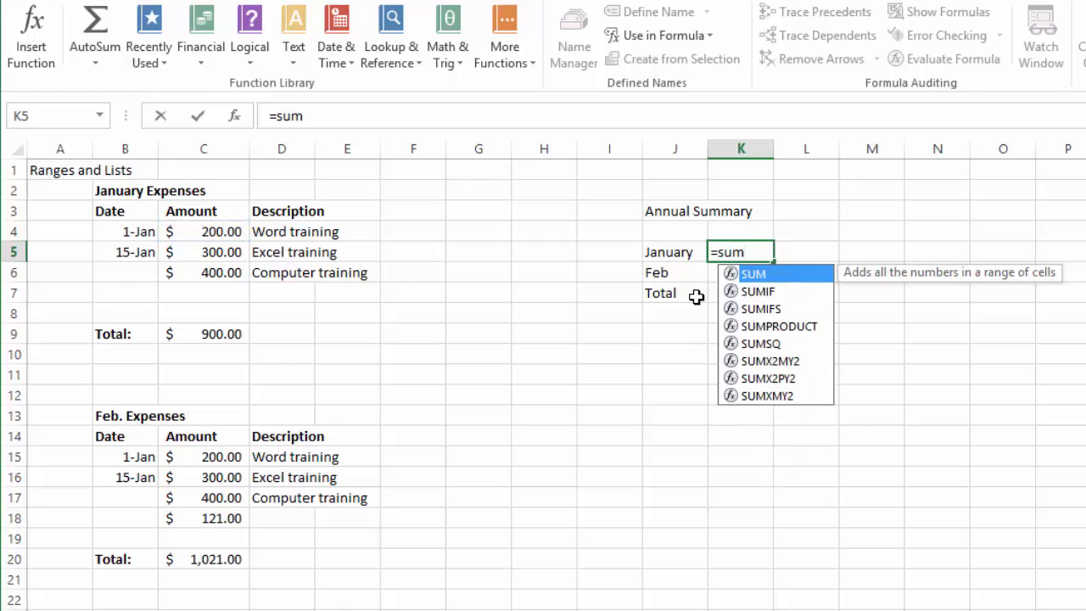
text(()
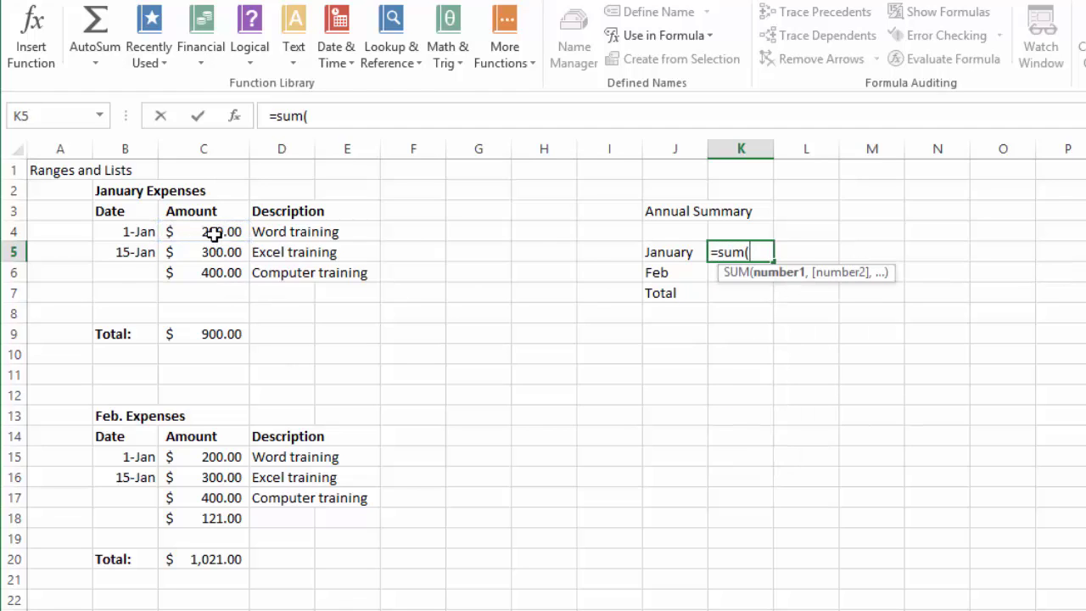
drag(214, 233, 233, 308)
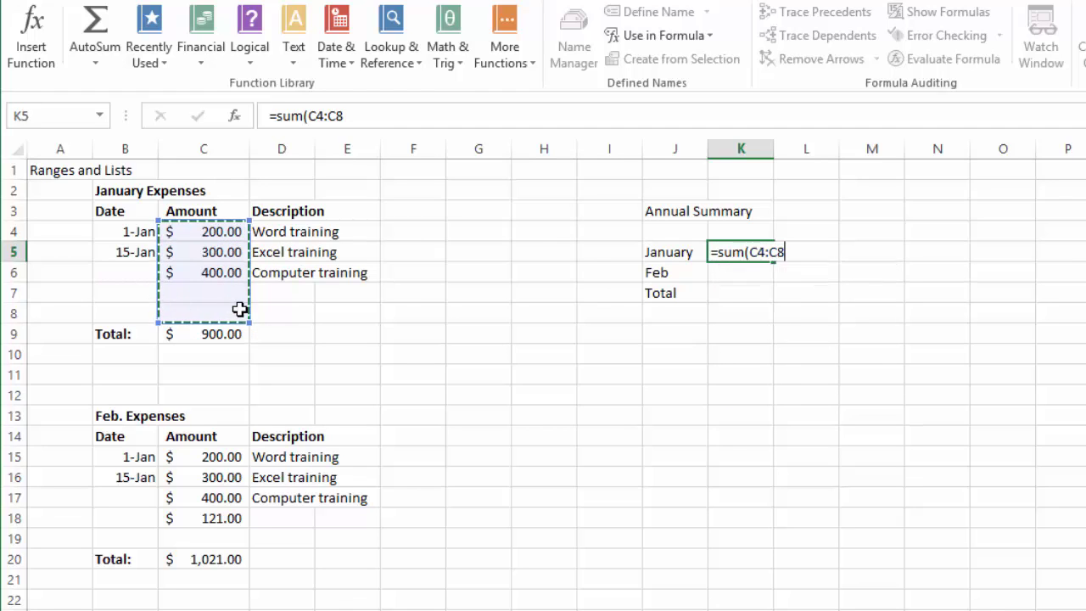
key(Return)
click(743, 253)
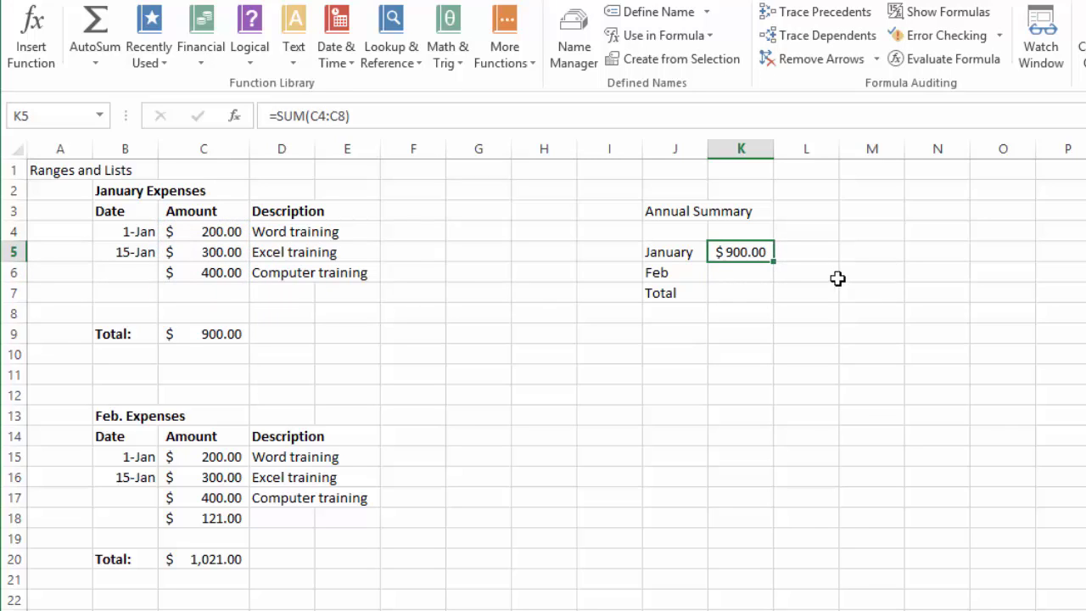
Clear the SUM formula from summary cell K5.
click(776, 274)
click(753, 256)
key(Delete)
Define the name januarytotal with Workbook scope for the January total in cell C9.
click(217, 337)
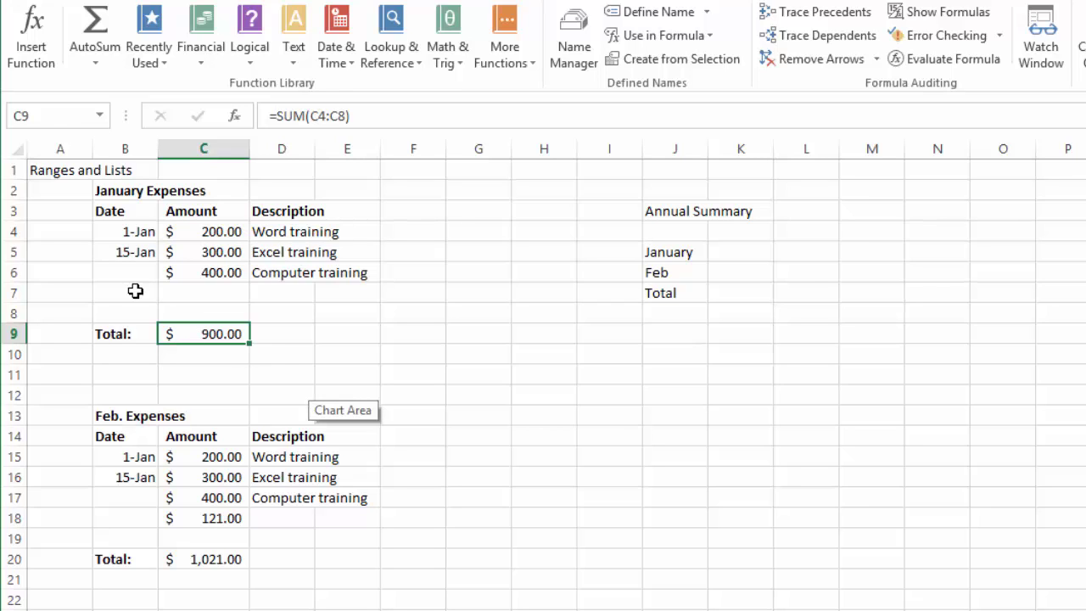
click(221, 351)
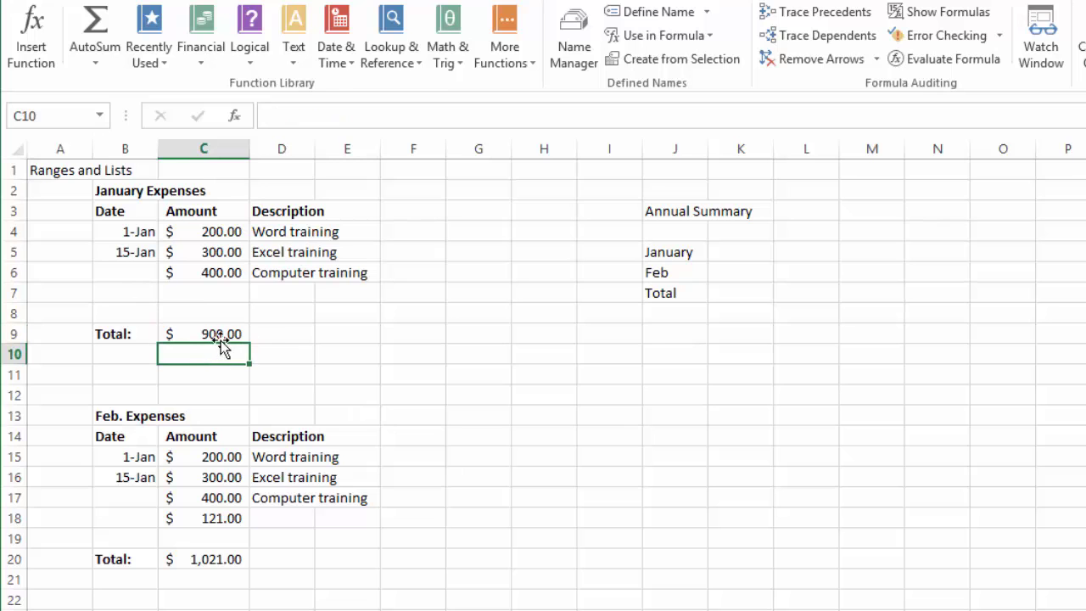
click(224, 334)
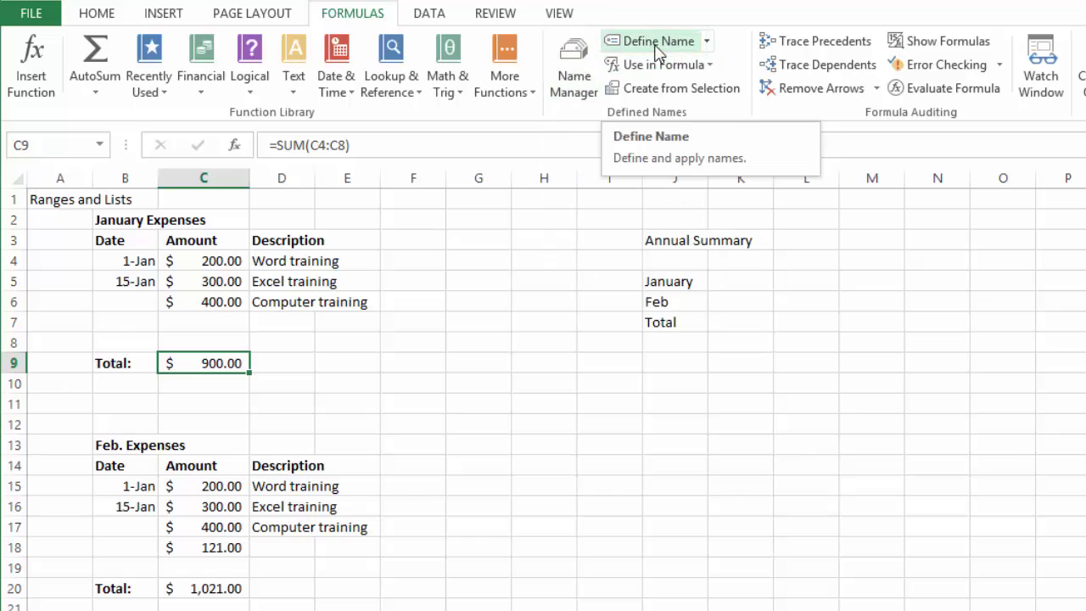
click(656, 44)
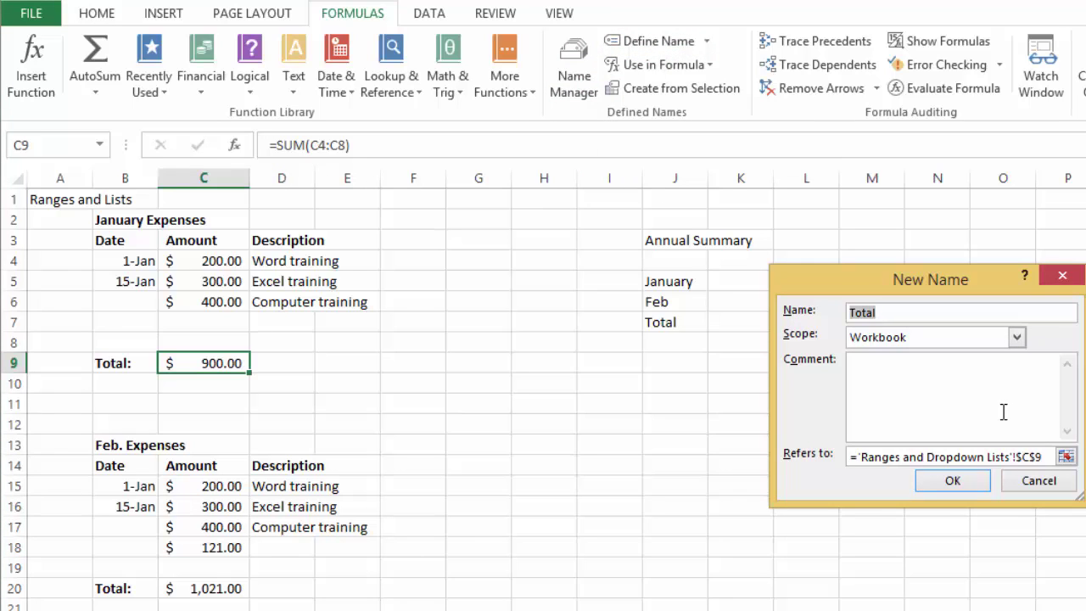
text(January-Expenses)
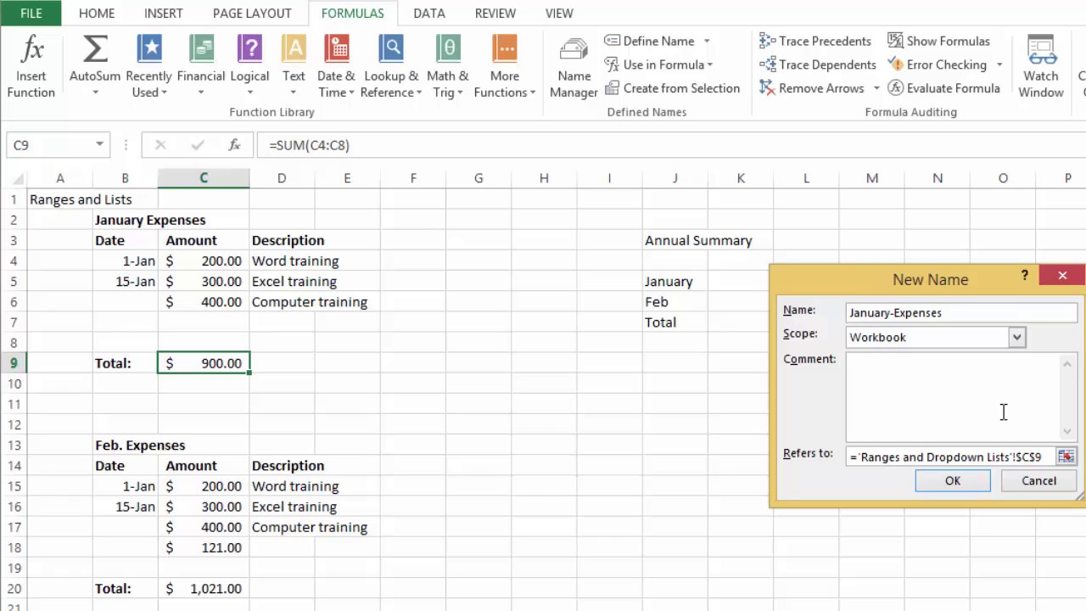
click(904, 415)
drag(957, 314, 850, 315)
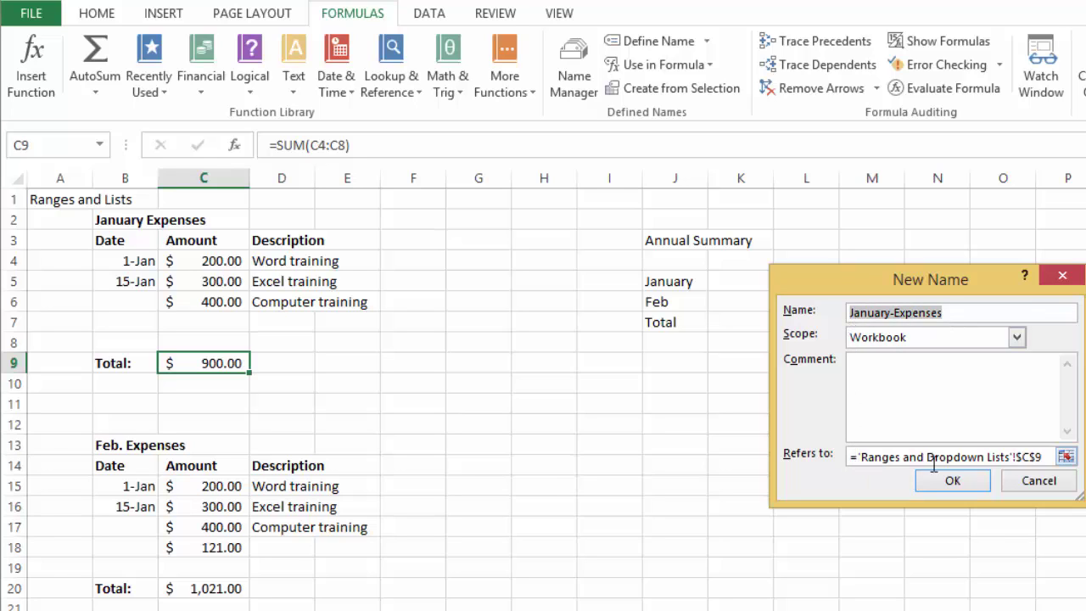
text(j)
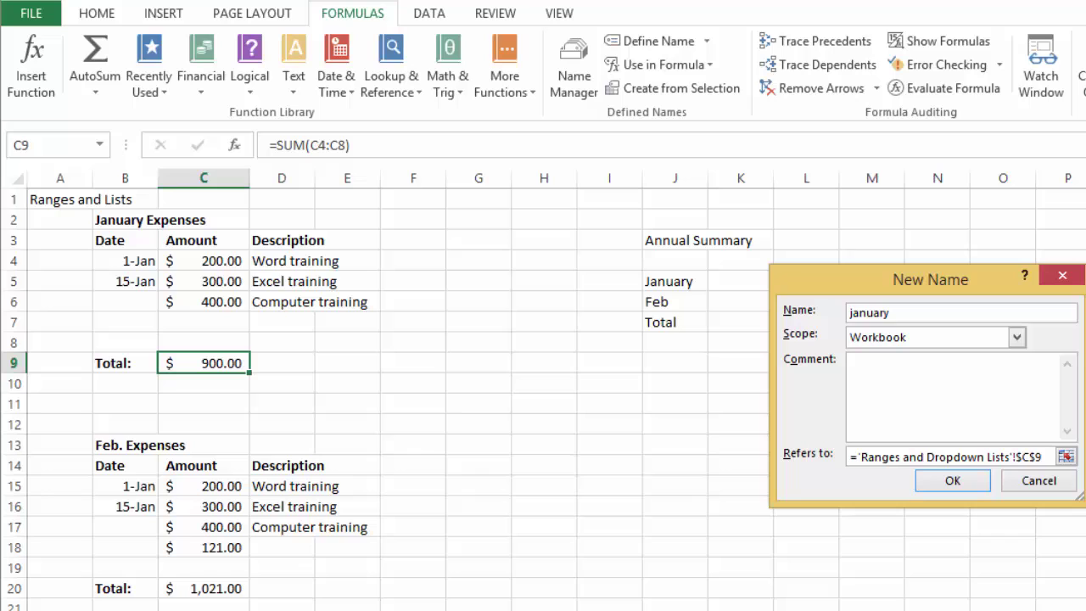
text(anuarytotal)
key(Return)
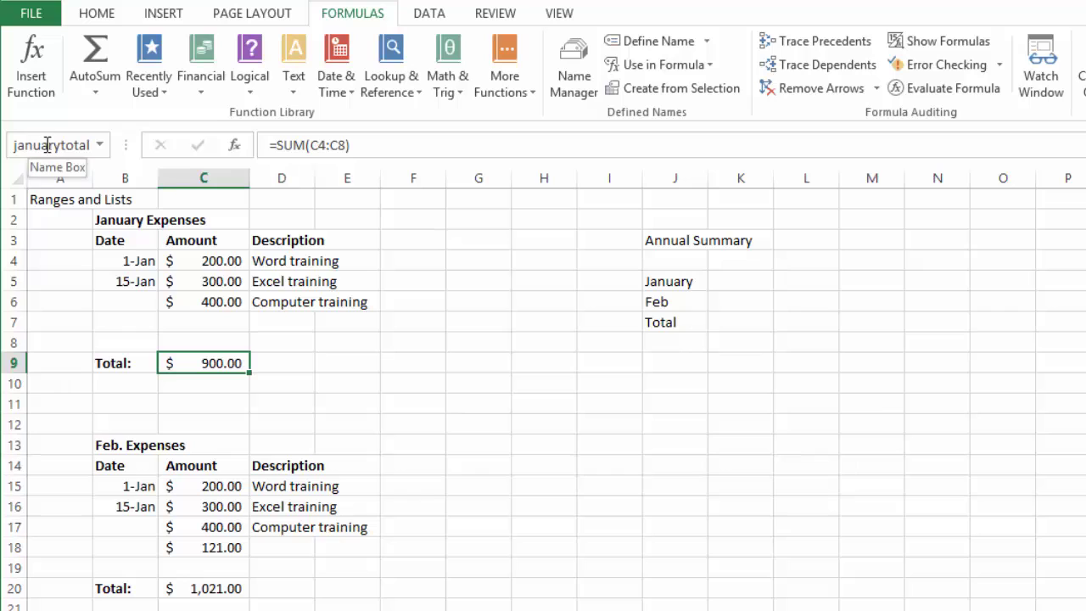
Define the name februarytotal with Workbook scope for the February total in cell C20.
click(219, 593)
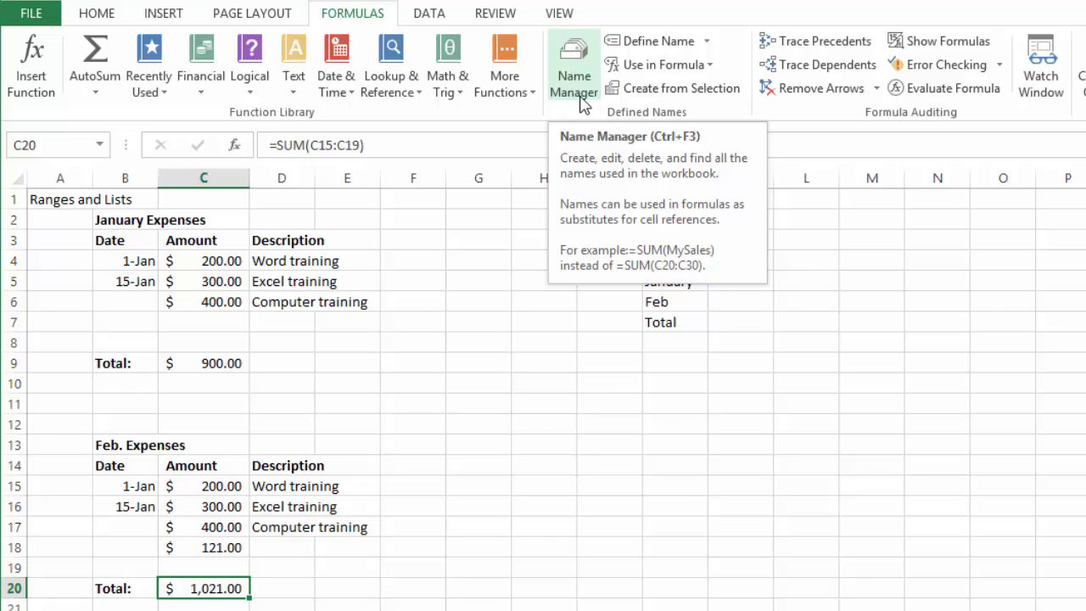
click(659, 46)
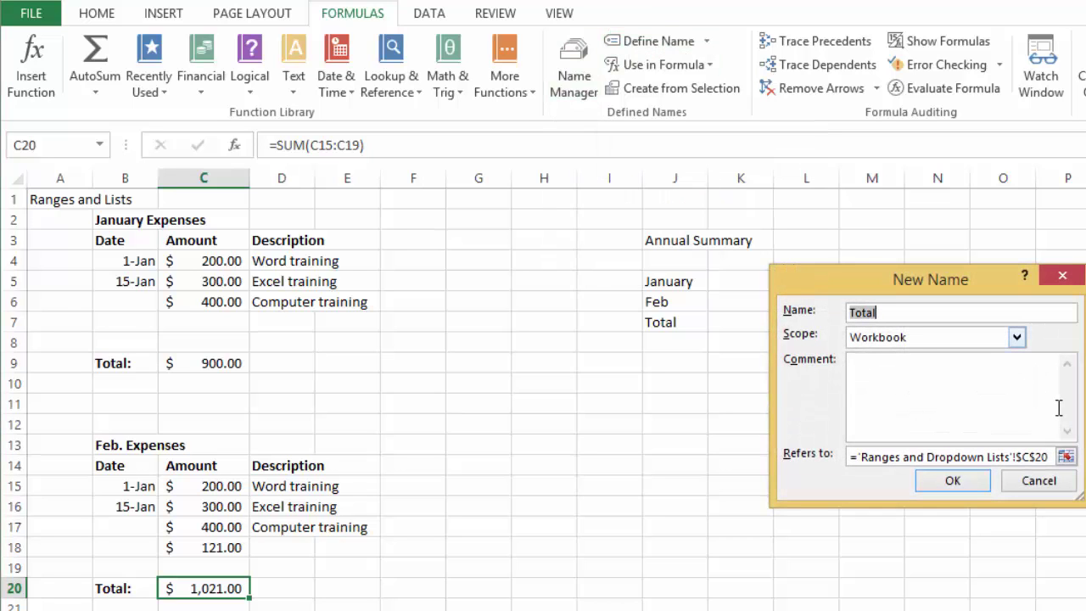
text(Fe)
key(Return)
Enter the formula =januarytotal in summary cell K5, using the defined name for the January total.
click(738, 286)
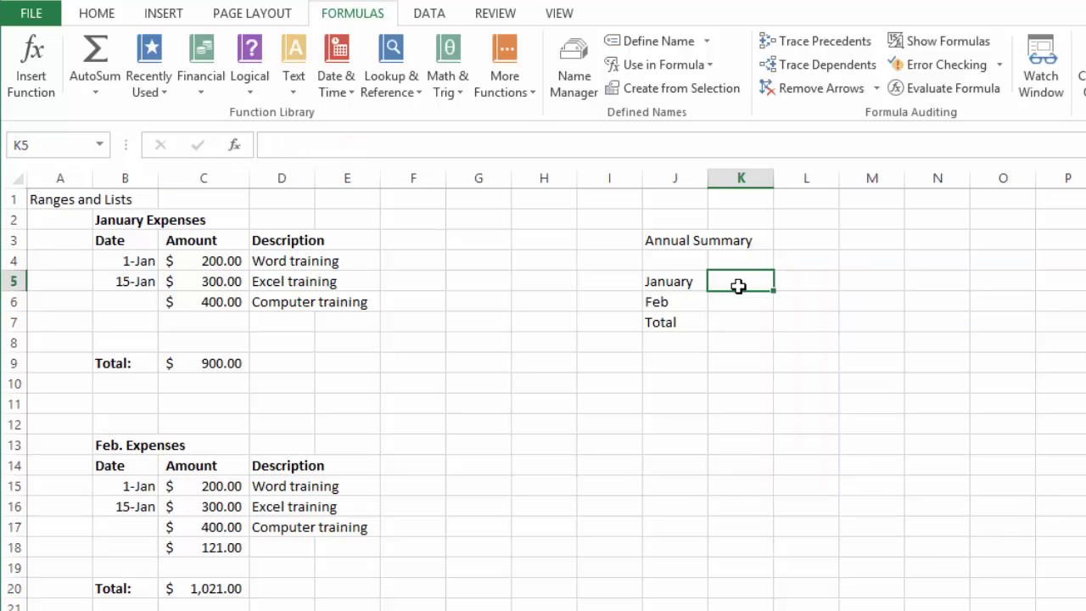
text(=)
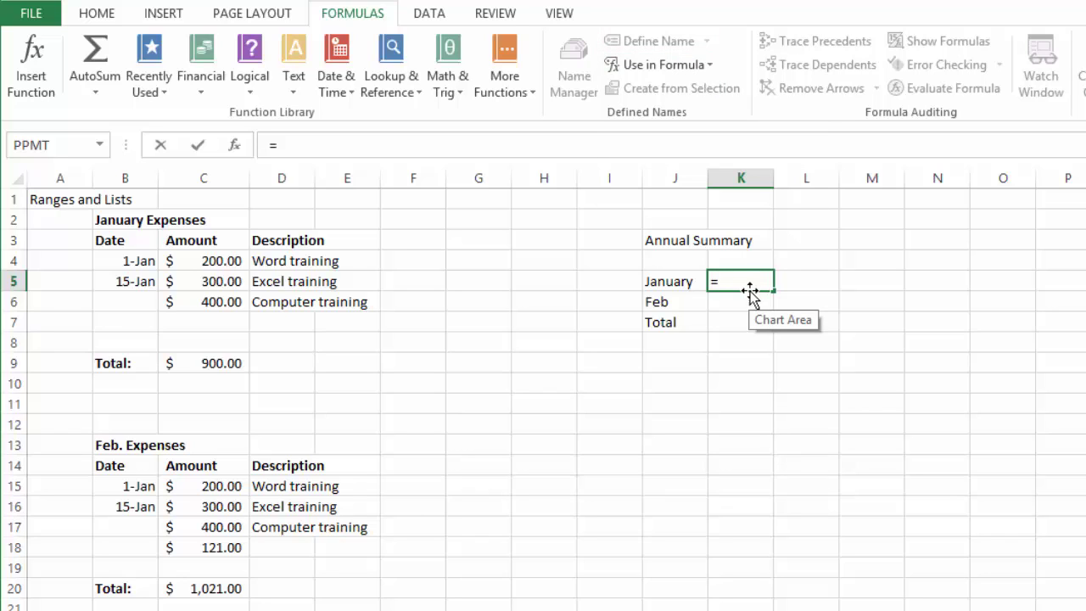
text(j)
key(BackSpace)
click(711, 67)
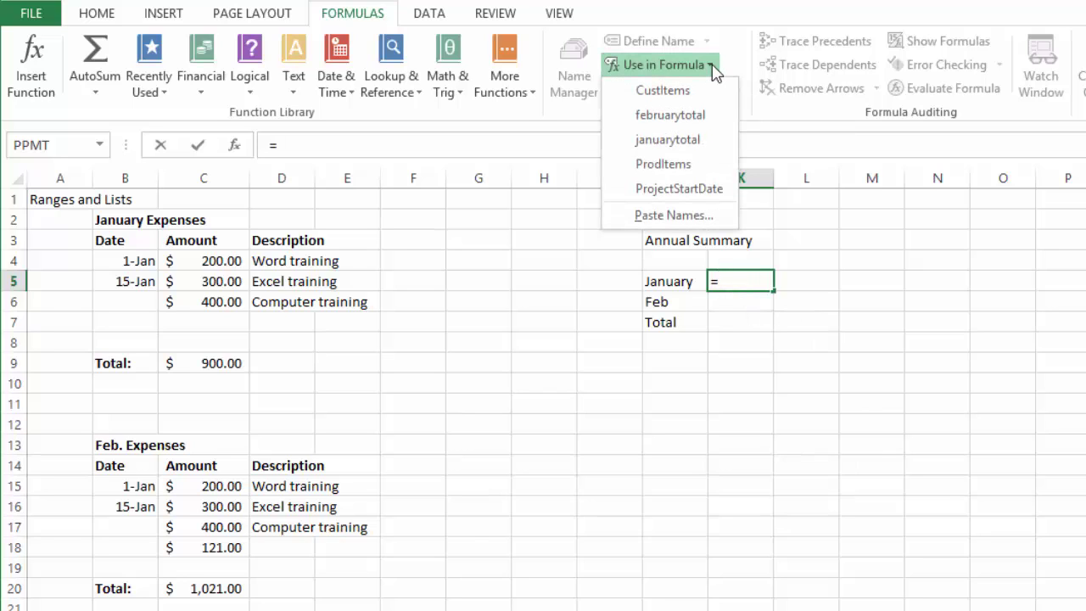
click(676, 140)
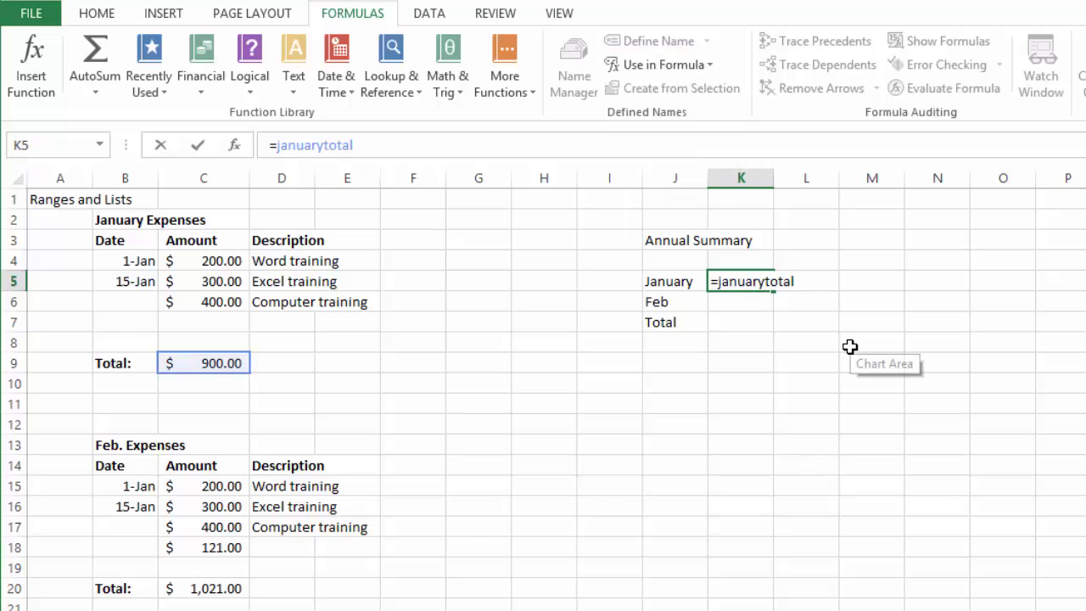
key(Return)
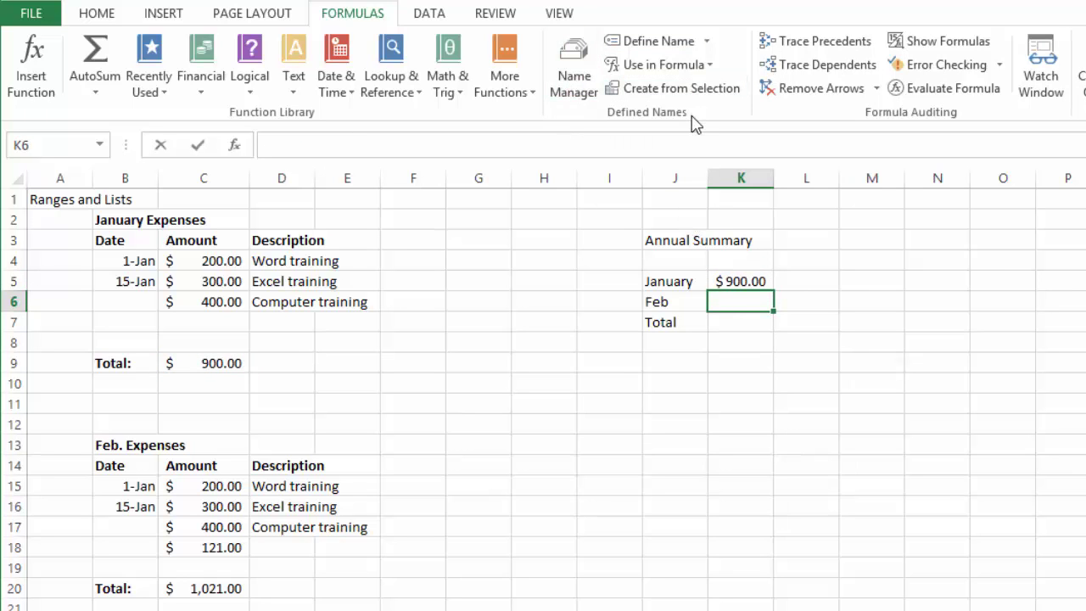
Enter the formula =februarytotal in summary cell K6, using the defined name for the February total.
text(=)
click(694, 65)
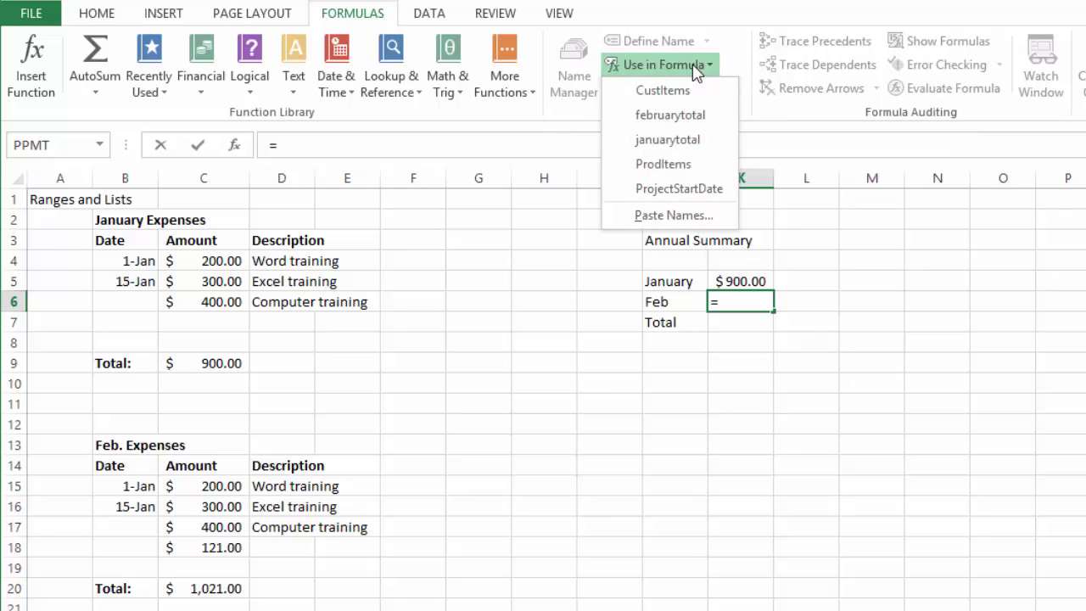
click(679, 115)
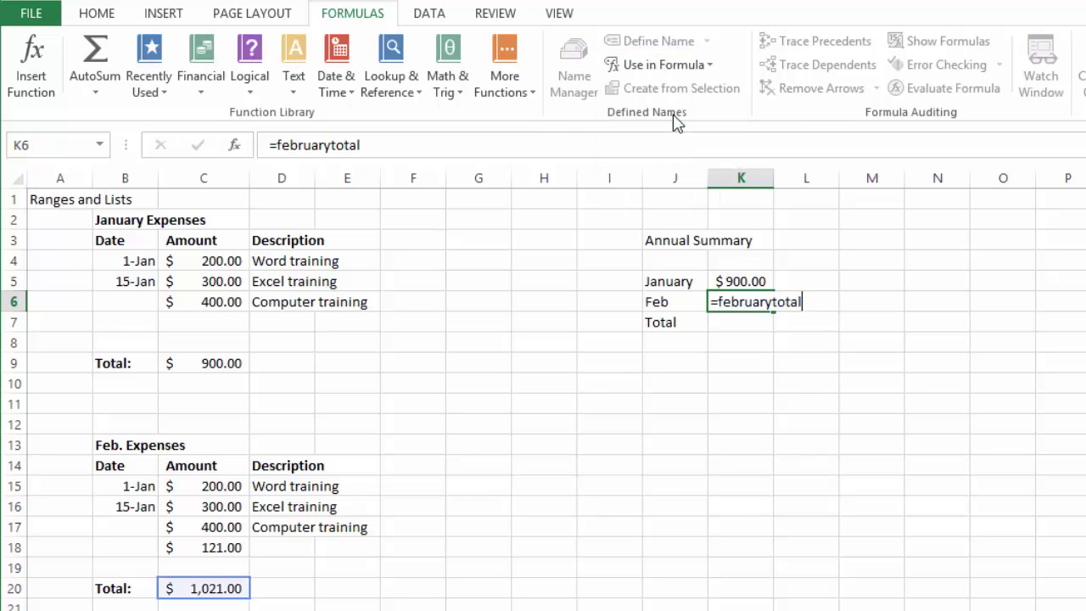
key(Return)
Add the January and February summary amounts in cell K7 with the formula =K5+K6.
click(742, 346)
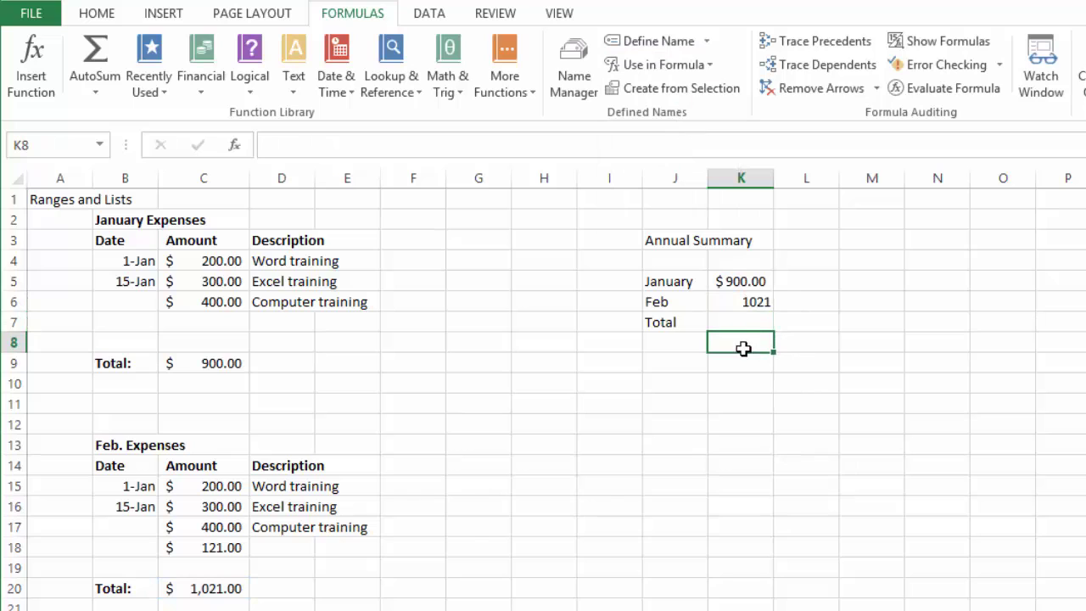
click(751, 322)
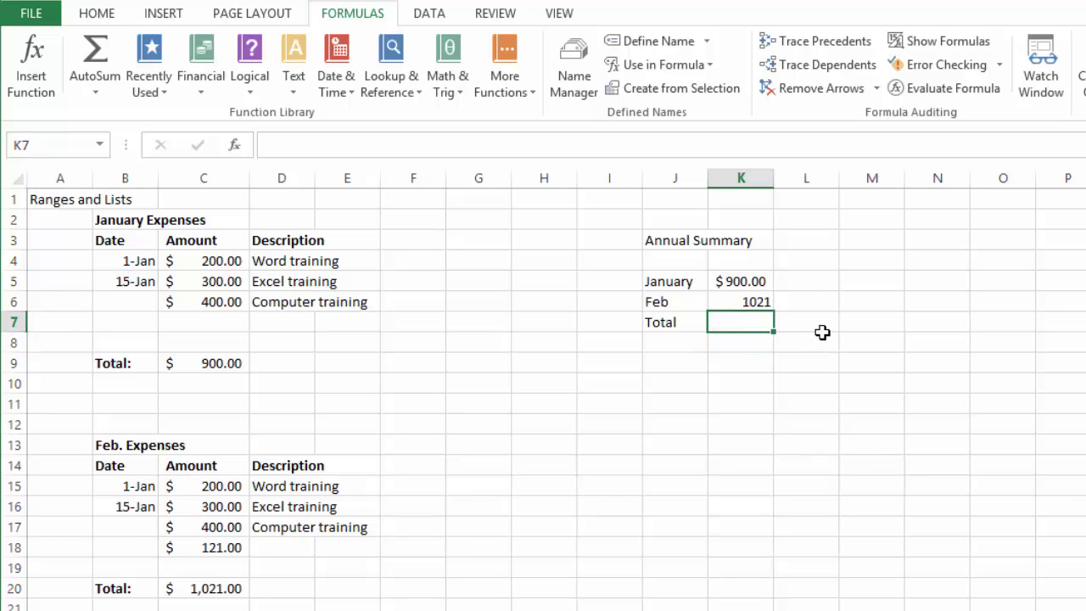
text(=)
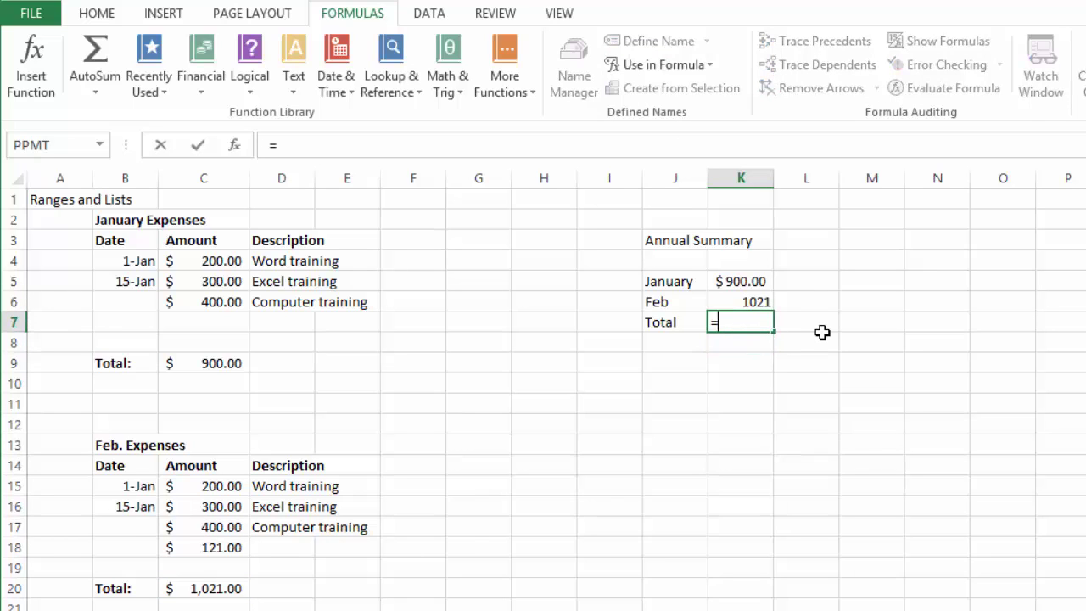
click(752, 283)
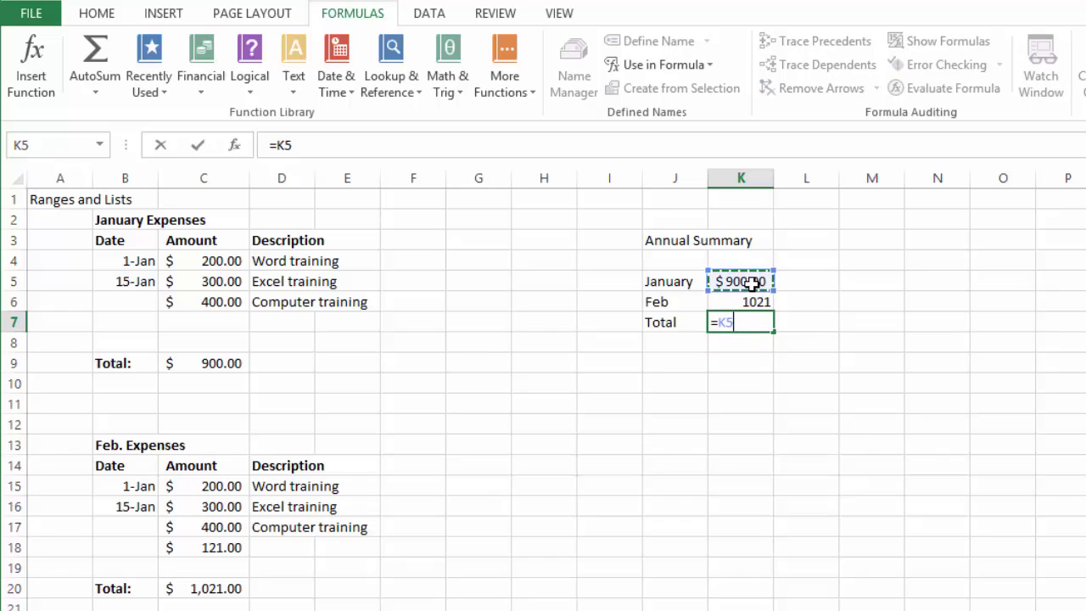
text(+)
click(755, 301)
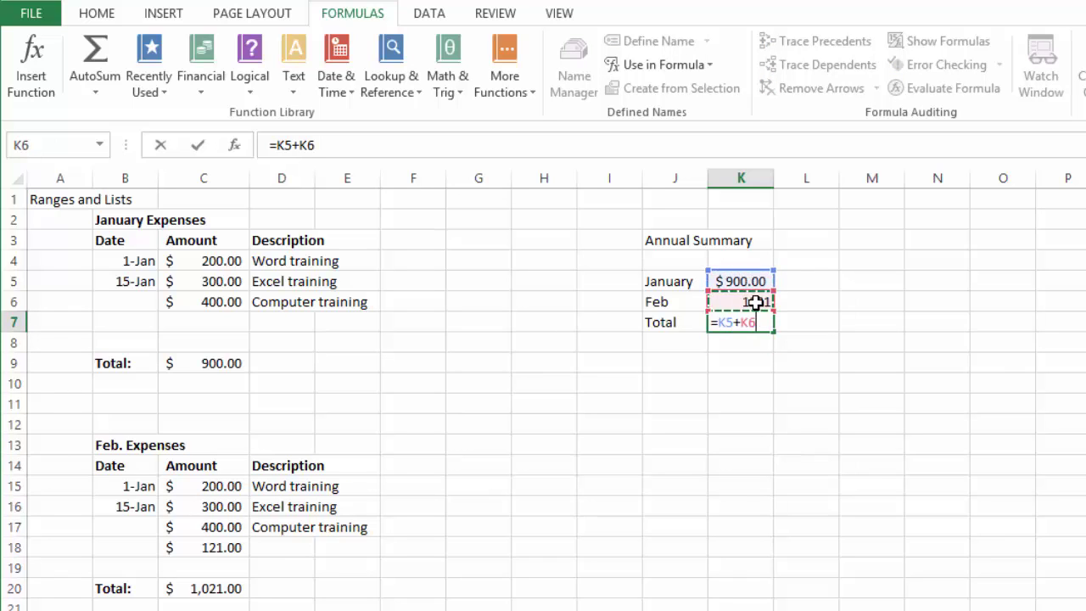
key(Return)
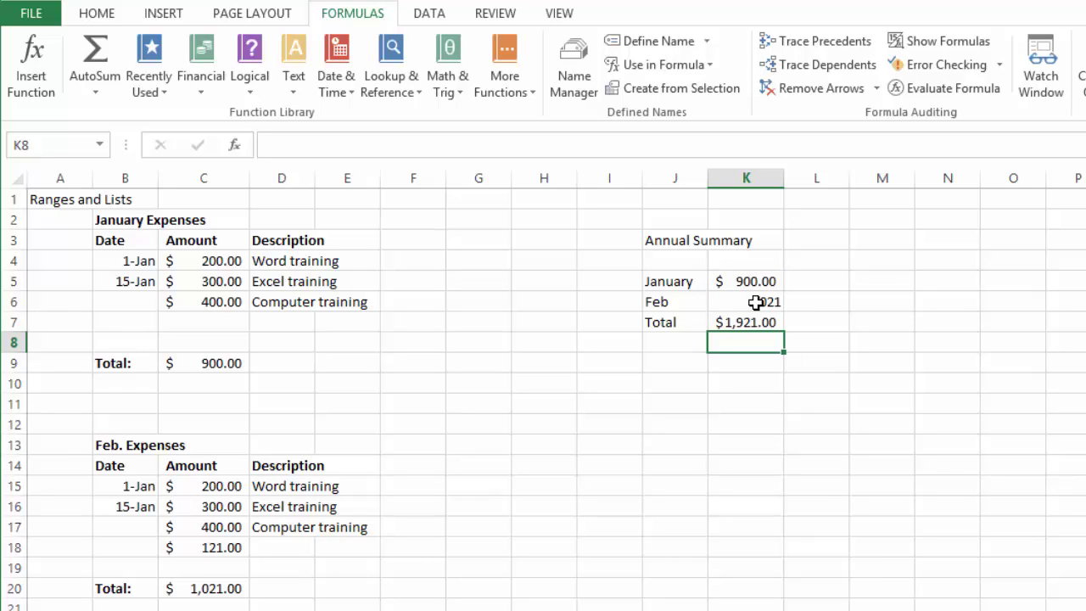
click(761, 321)
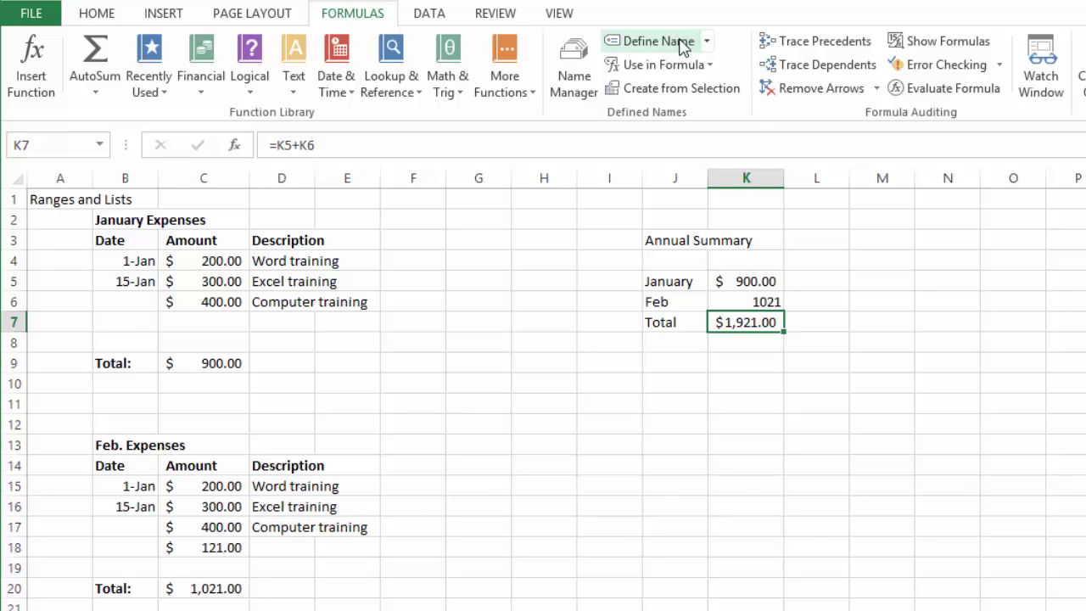
click(739, 361)
click(768, 499)
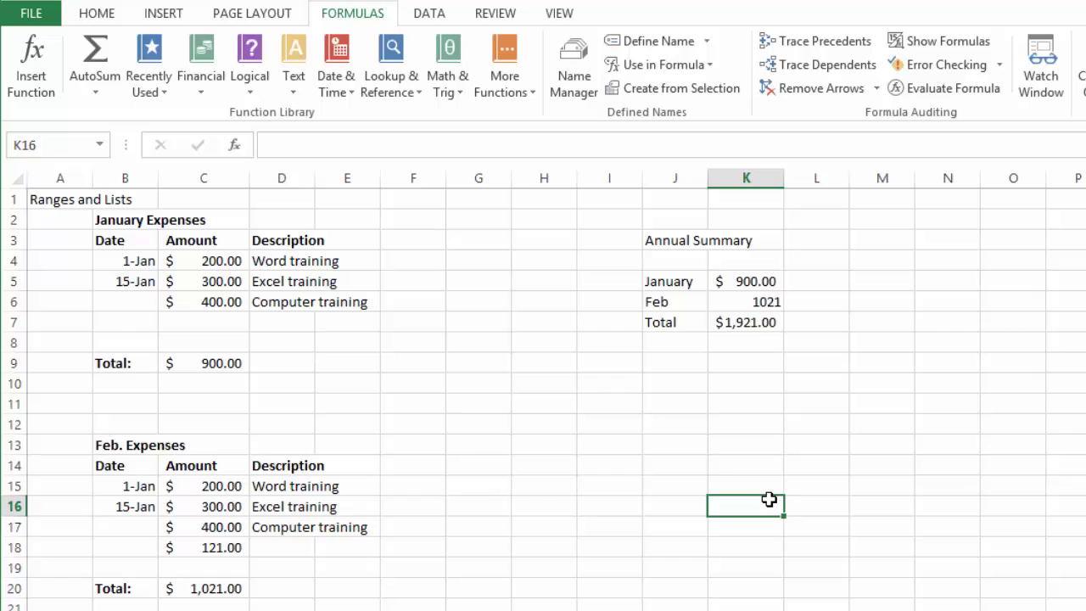
click(732, 406)
click(655, 426)
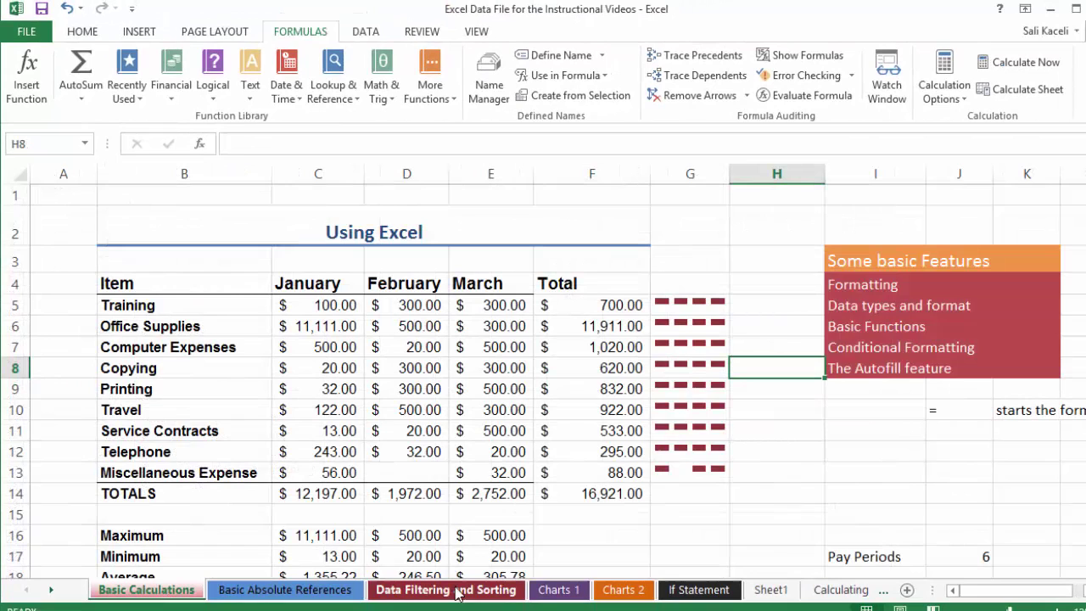
On the Basic Calculations sheet, label cell I13 "January Total" and enter =januarytotal beside it in J13 using the defined name.
click(835, 476)
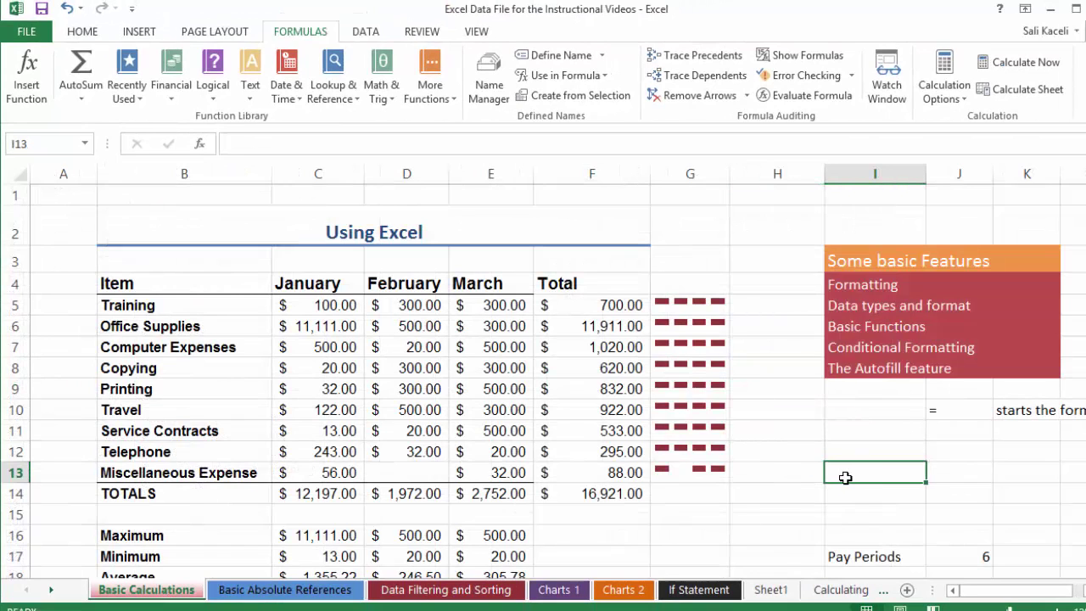
text(January Total)
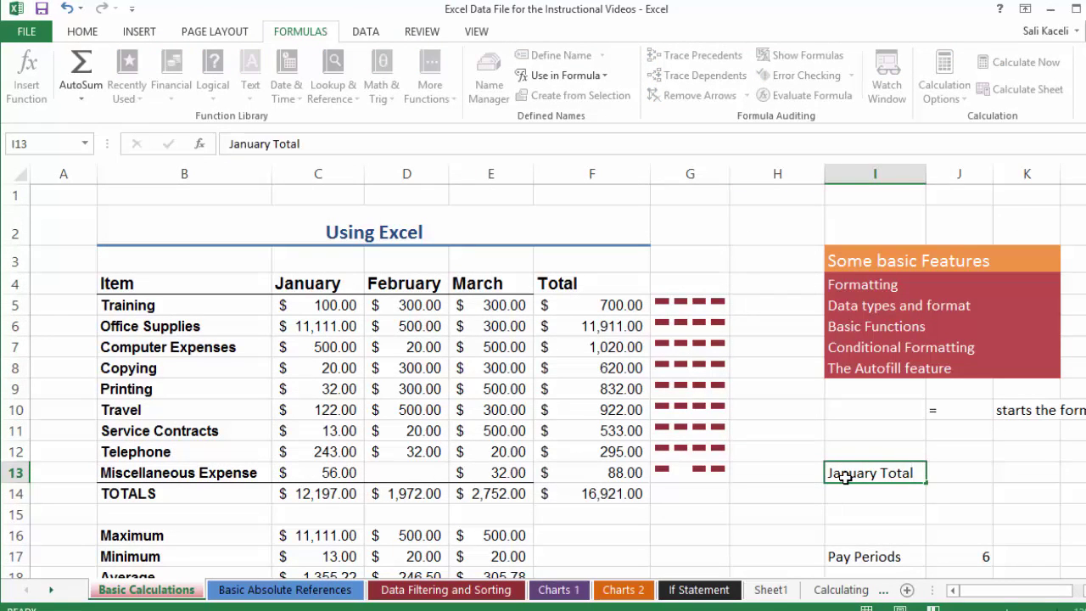
key(Tab)
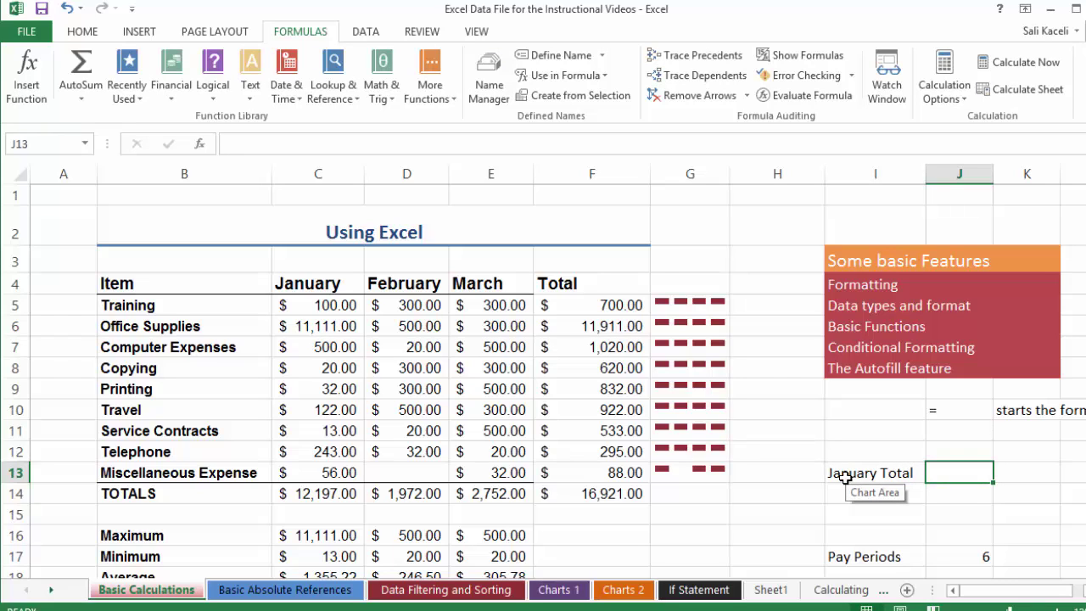
text(=)
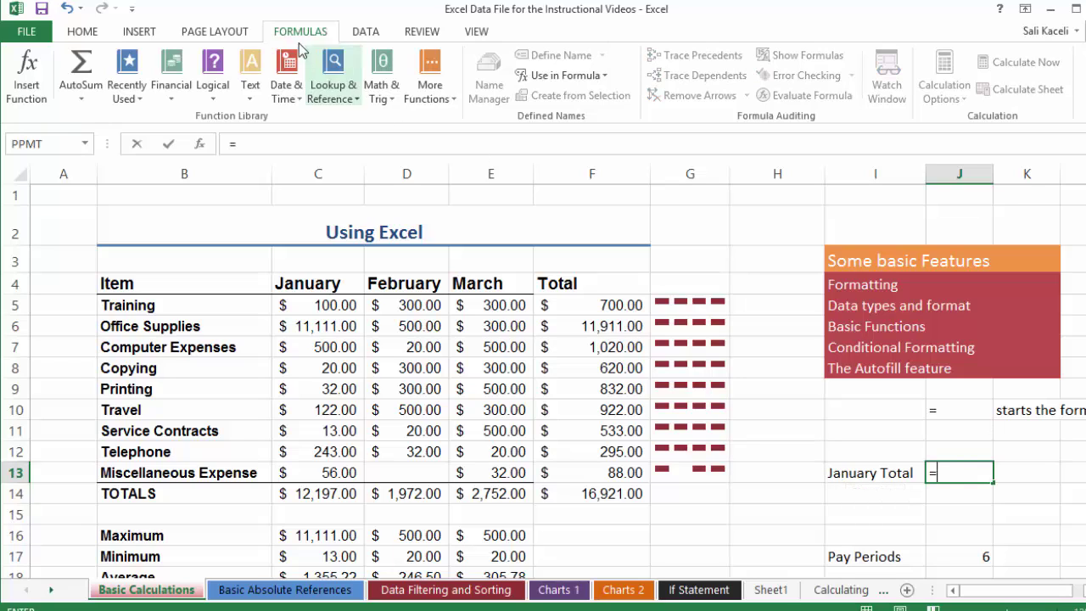
click(564, 75)
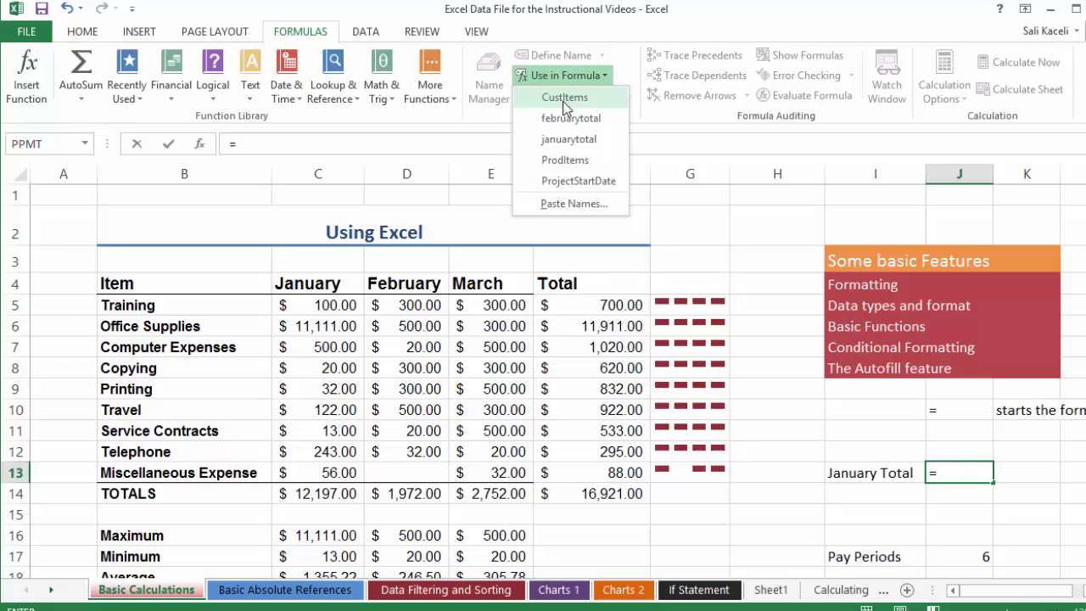
click(567, 139)
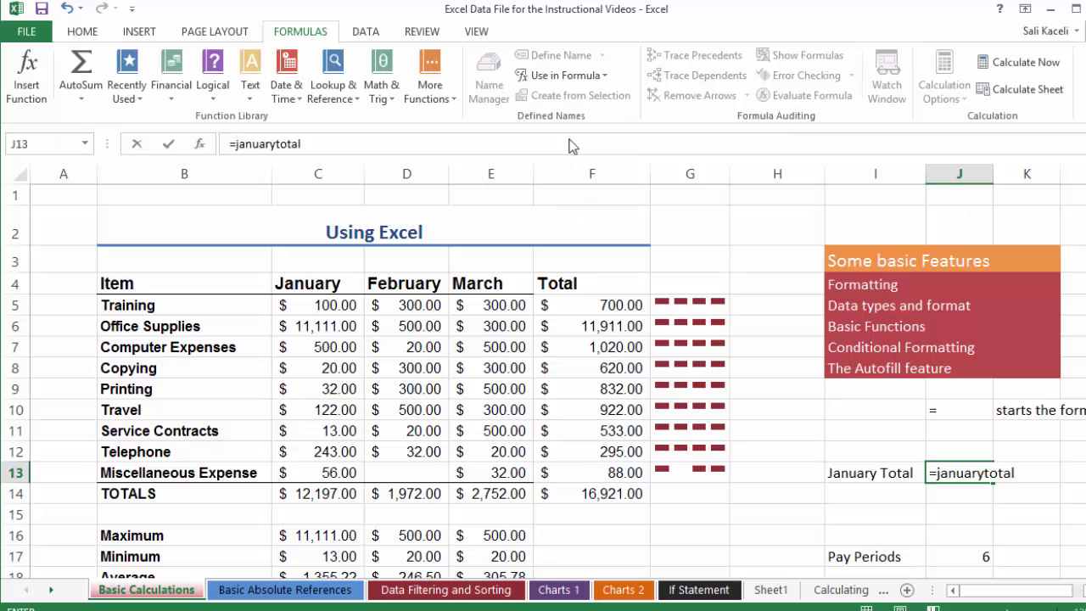
key(Return)
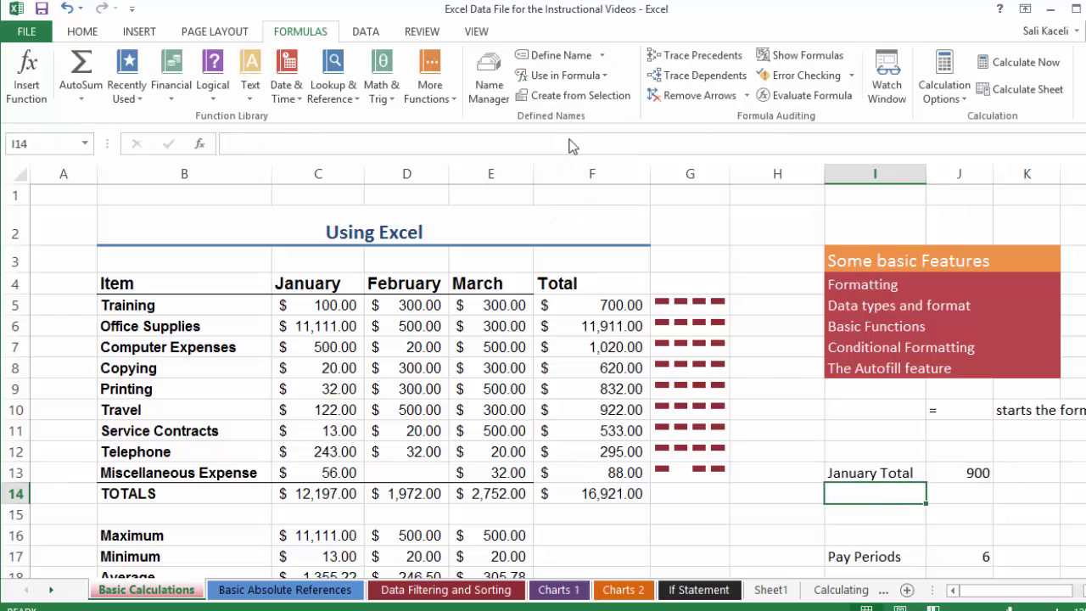
click(971, 474)
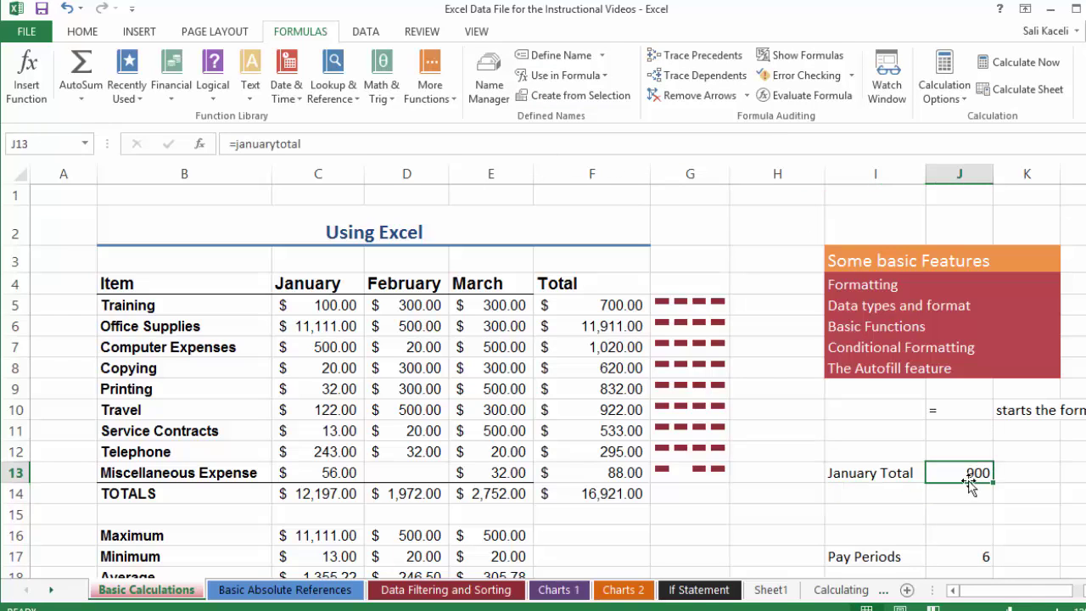
click(907, 496)
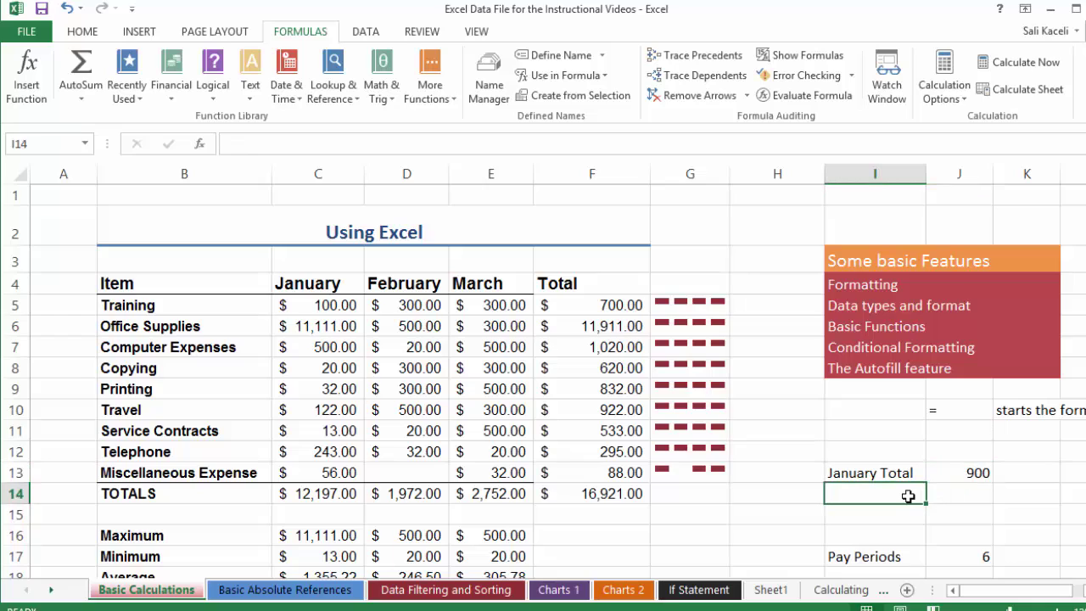